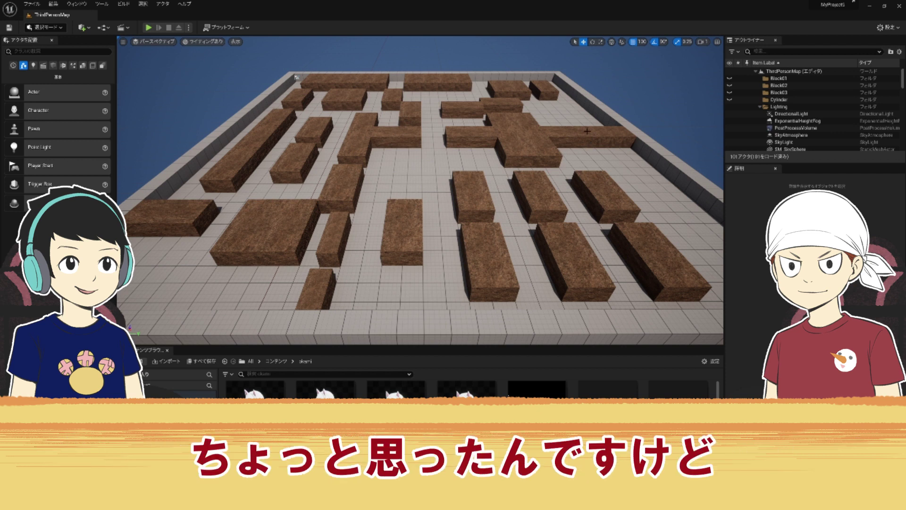
# Step: Zoom and tilt the editor view to look down over the maze
pyautogui.scroll(-3, 612, 313)
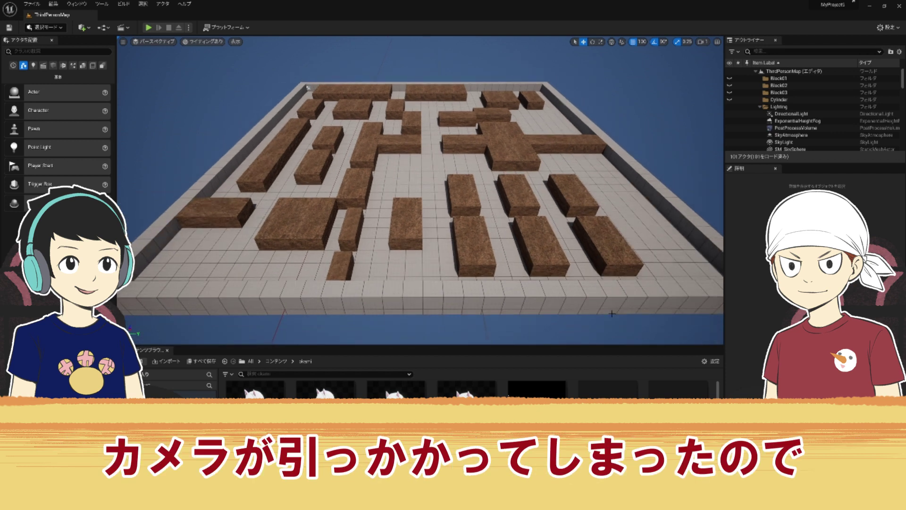
pyautogui.scroll(-2, 612, 314)
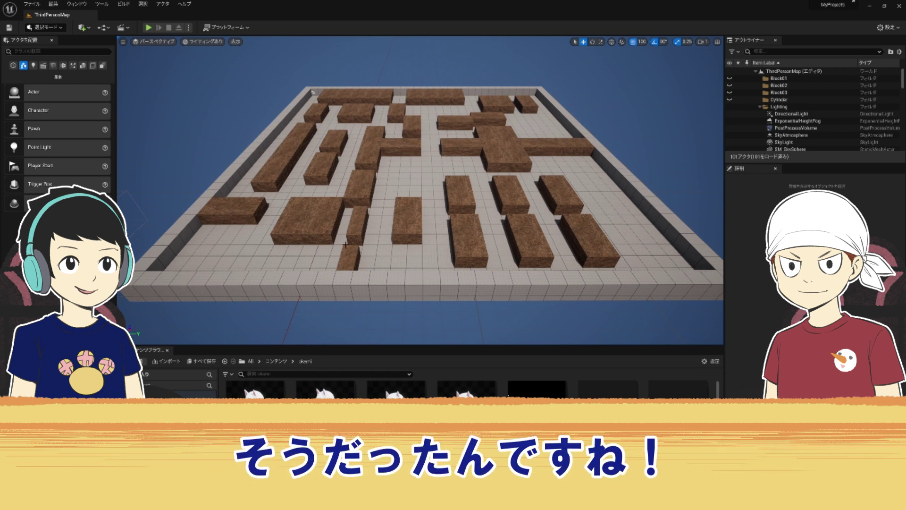
pyautogui.scroll(3, 397, 198)
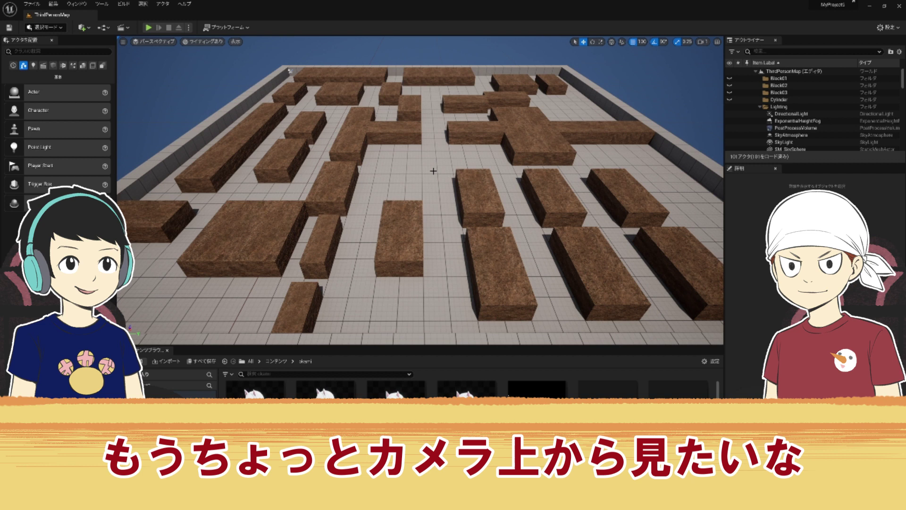
pyautogui.moveTo(433, 170); pyautogui.dragTo(433, 141, button='middle')
pyautogui.scroll(2, 437, 207)
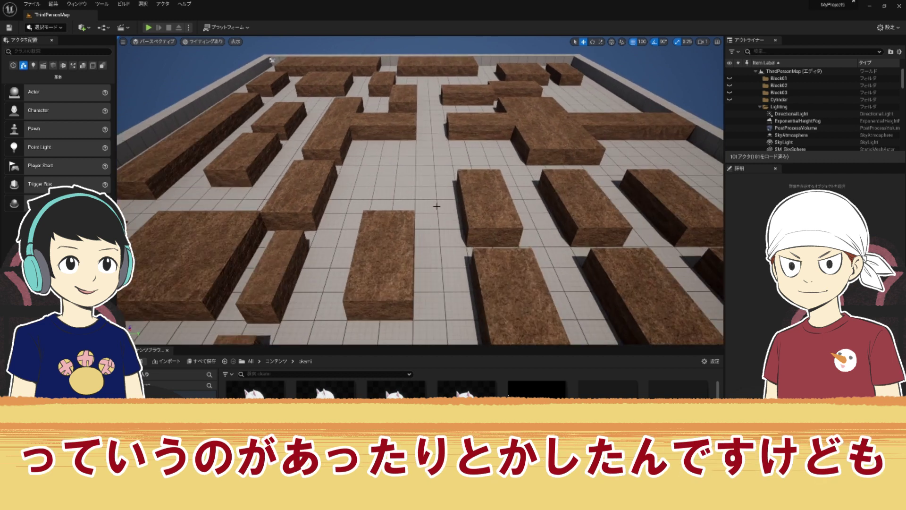
pyautogui.scroll(-5, 436, 207)
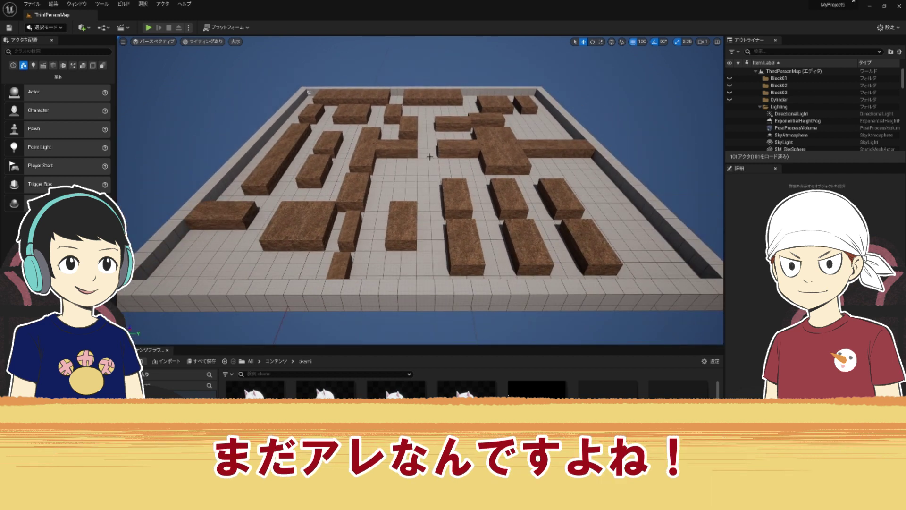
pyautogui.scroll(-2, 429, 157)
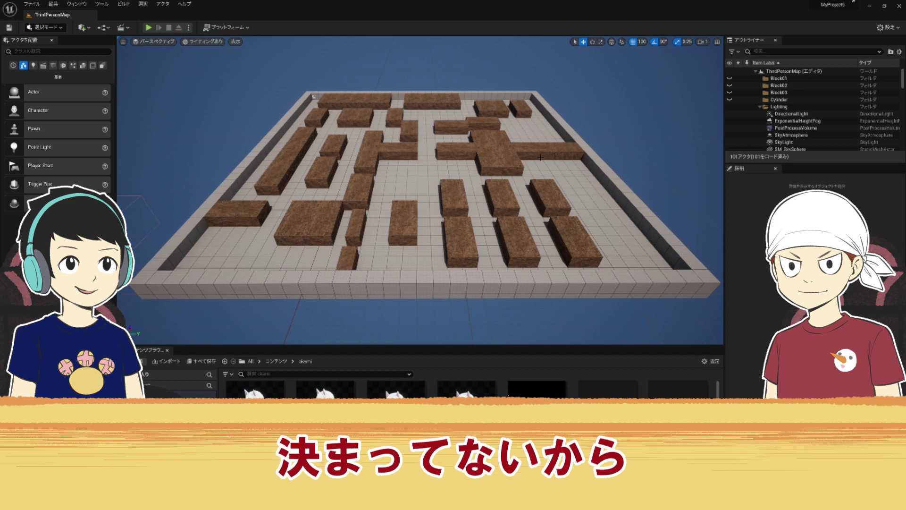
pyautogui.scroll(2, 427, 156)
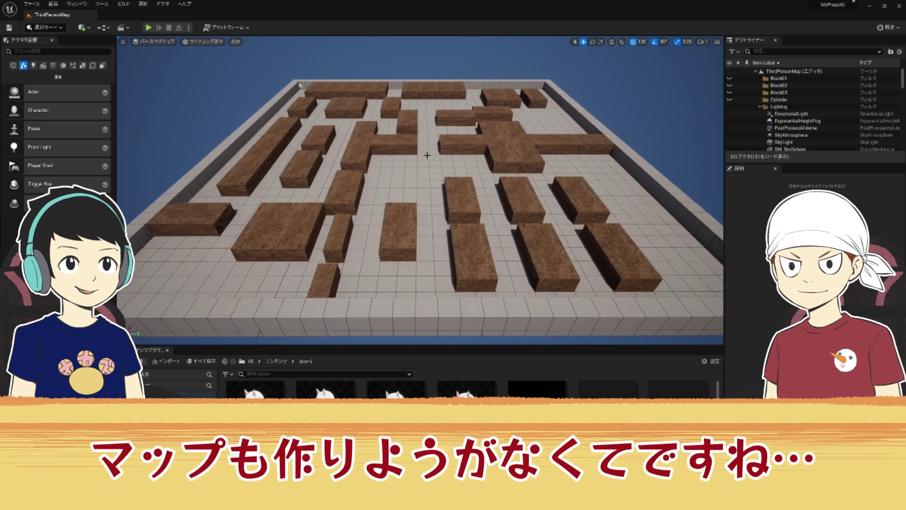
pyautogui.scroll(1, 427, 155)
pyautogui.scroll(1, 427, 155)
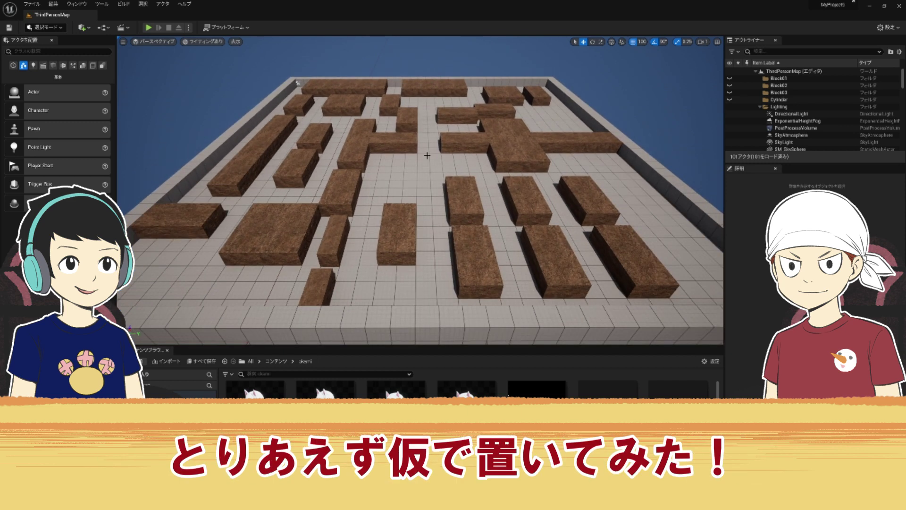
pyautogui.scroll(1, 427, 155)
pyautogui.scroll(1, 428, 155)
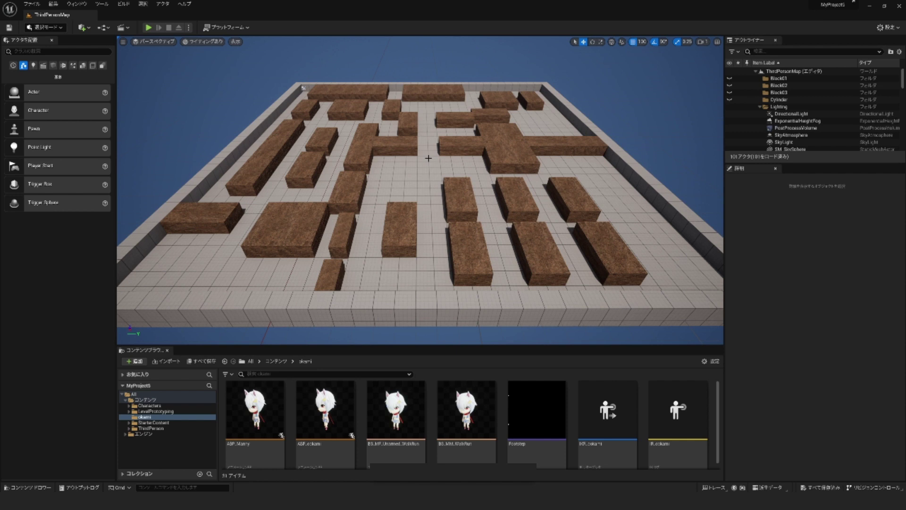
# Step: Play the level, walk the character through the maze corridors, then eject with F8
pyautogui.click(148, 28)
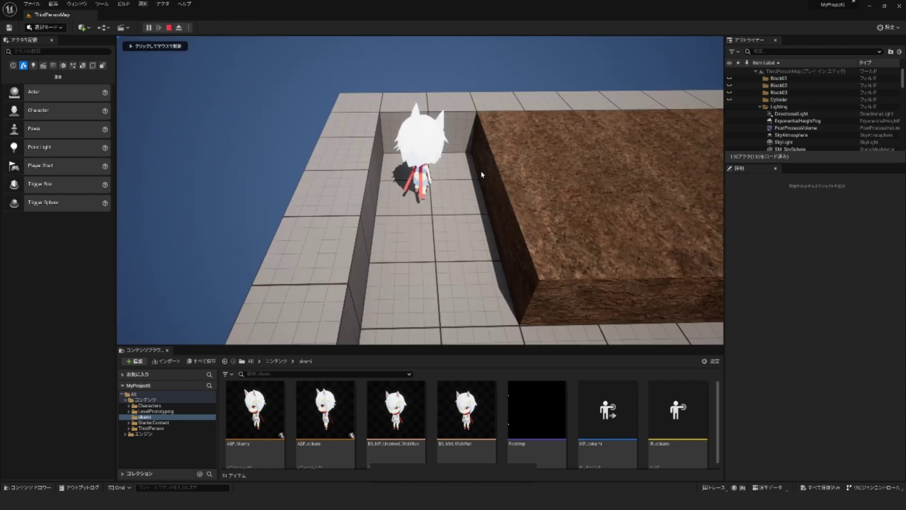
pyautogui.press('w')
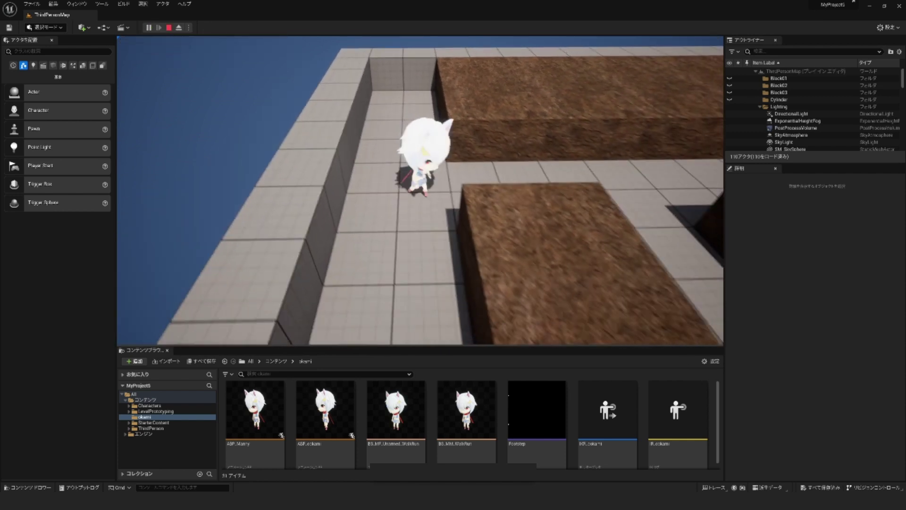
pyautogui.press('w')
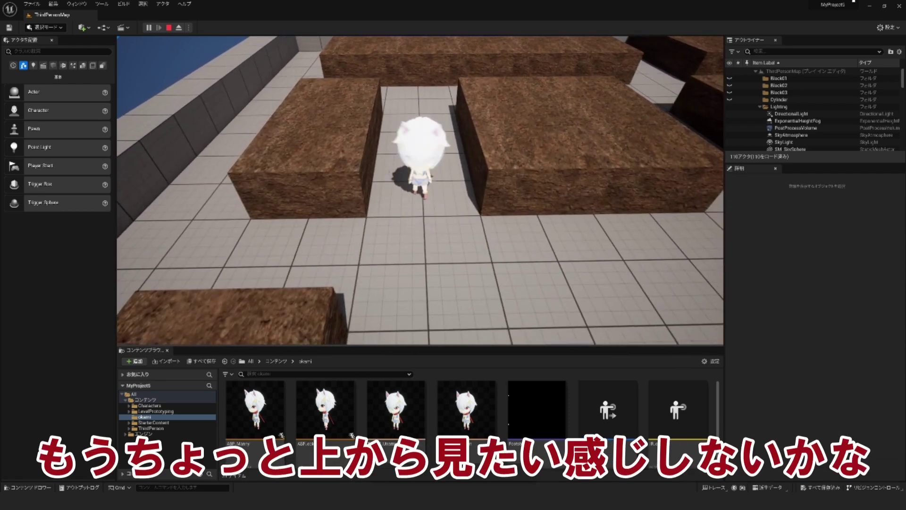
pyautogui.press('w')
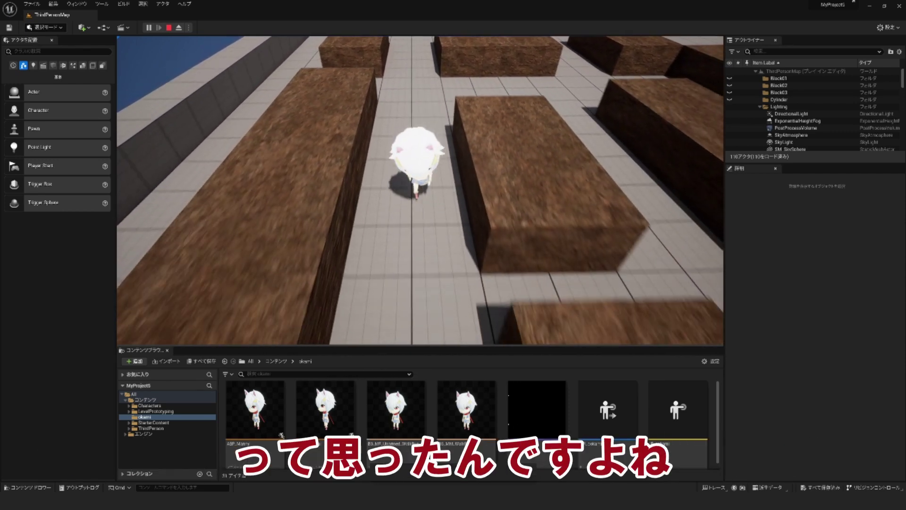
pyautogui.press('w')
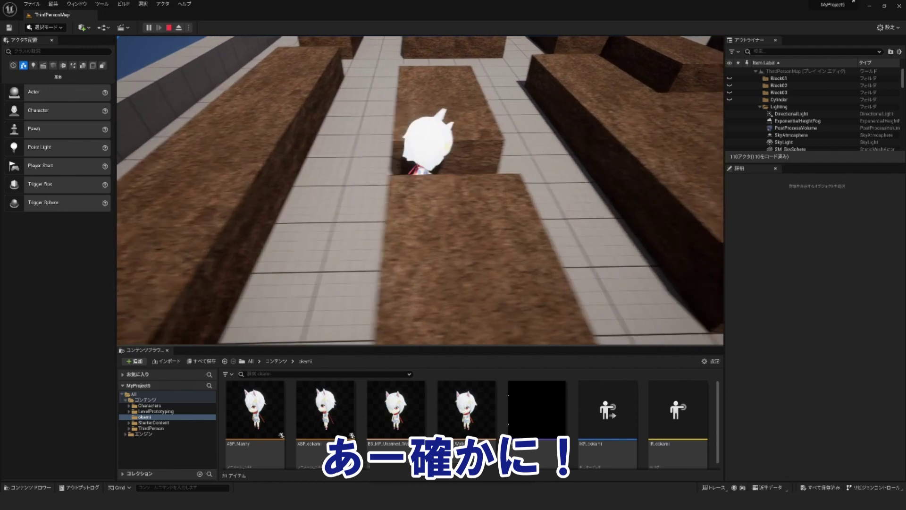
pyautogui.press('w')
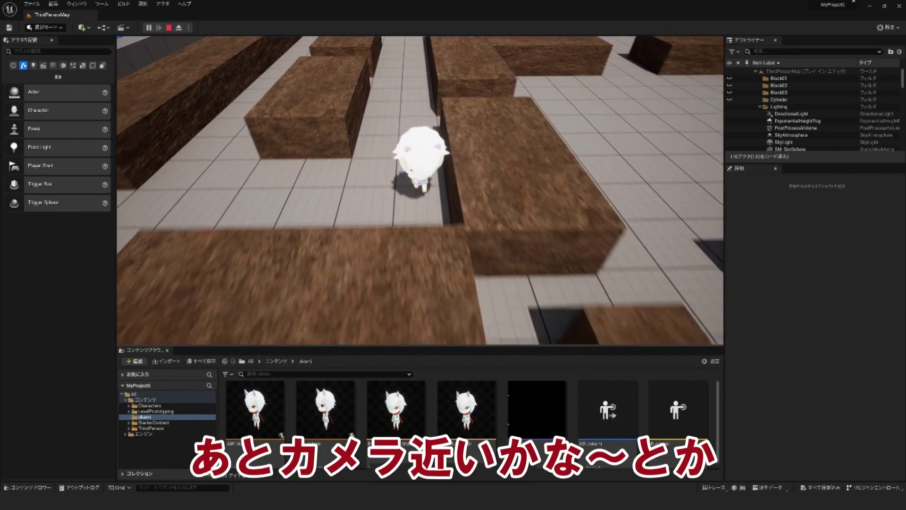
pyautogui.press('w')
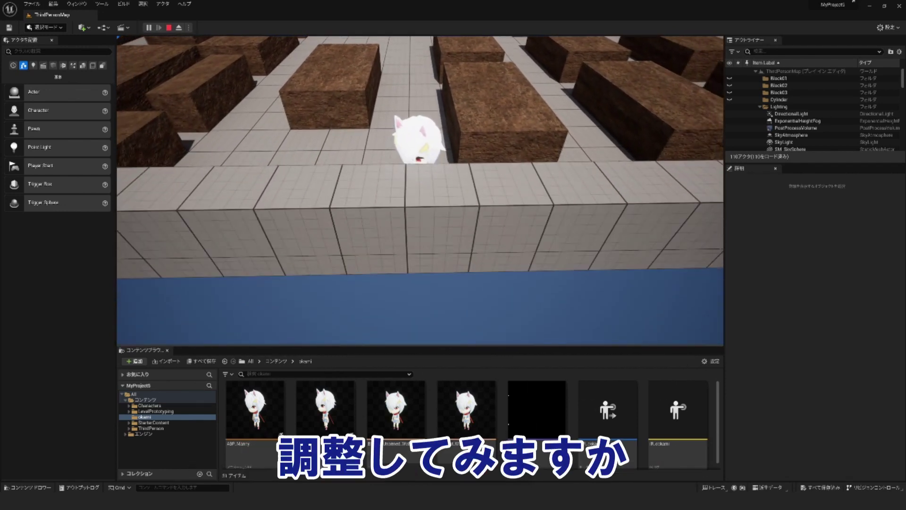
pyautogui.press('w')
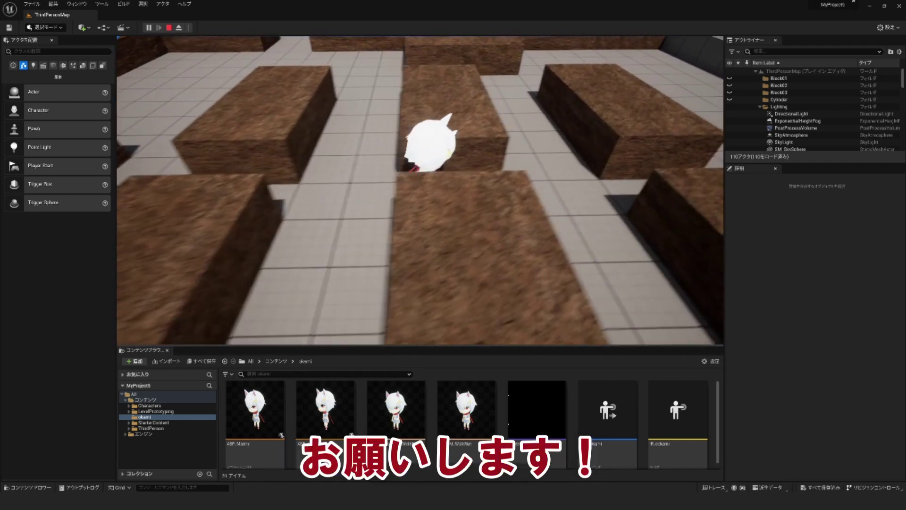
pyautogui.press('w')
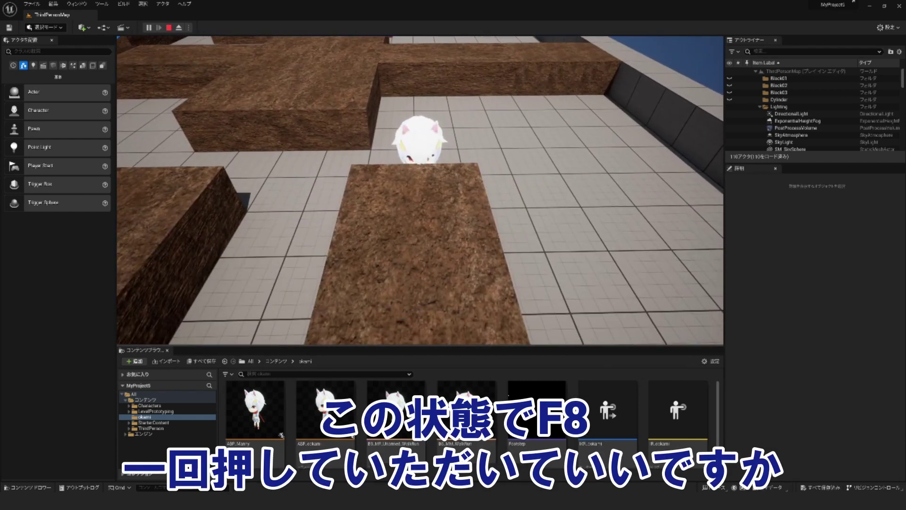
pyautogui.press('F8')
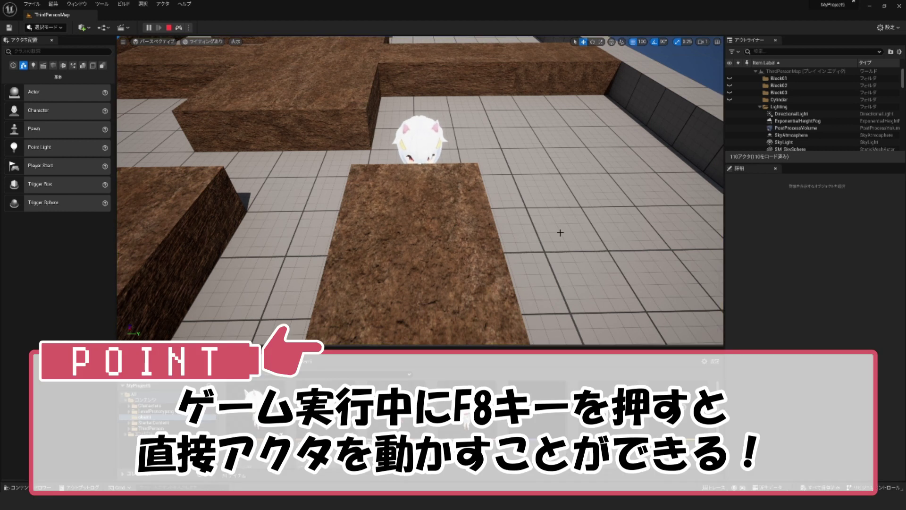
# Step: Select the running character and its CameraBoom component, showing the ~400 Target Arm Length
pyautogui.click(414, 137)
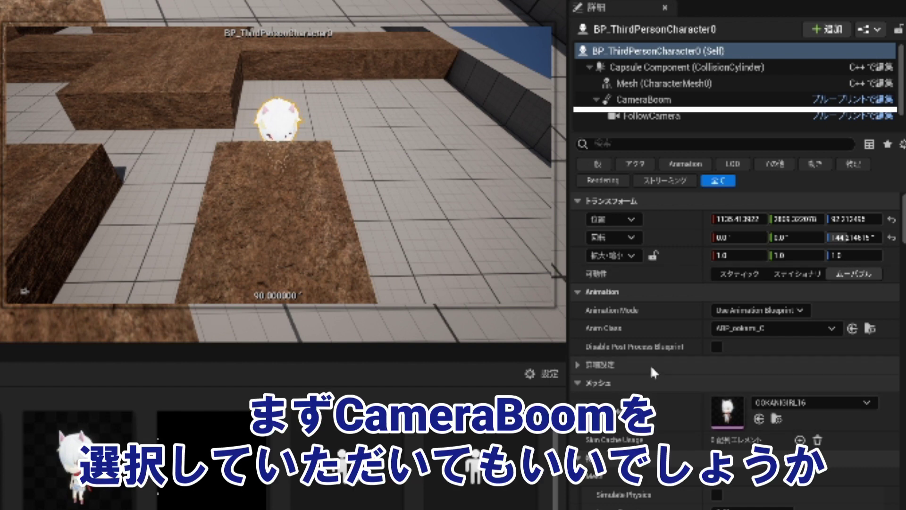
pyautogui.click(663, 101)
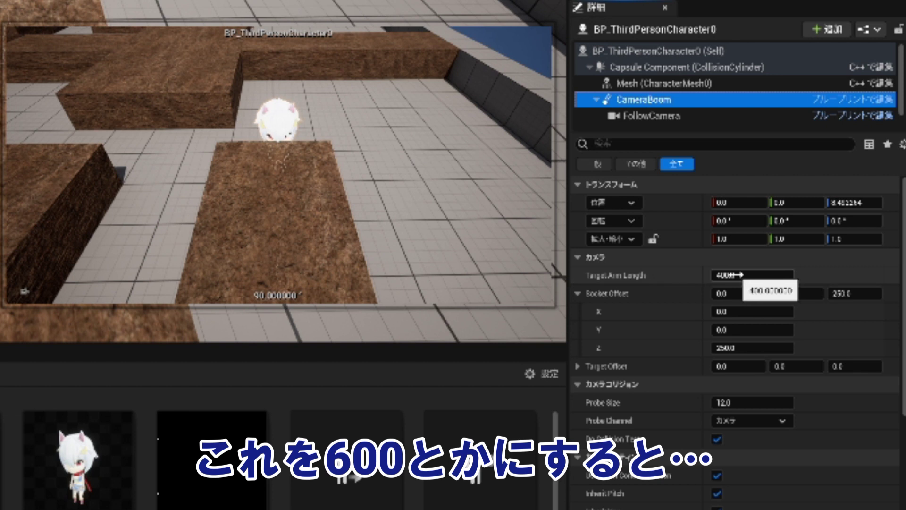
# Step: Set the CameraBoom's Target Arm Length to 600 and Socket Offset Z to 500
pyautogui.moveTo(735, 275); pyautogui.dragTo(836, 274)
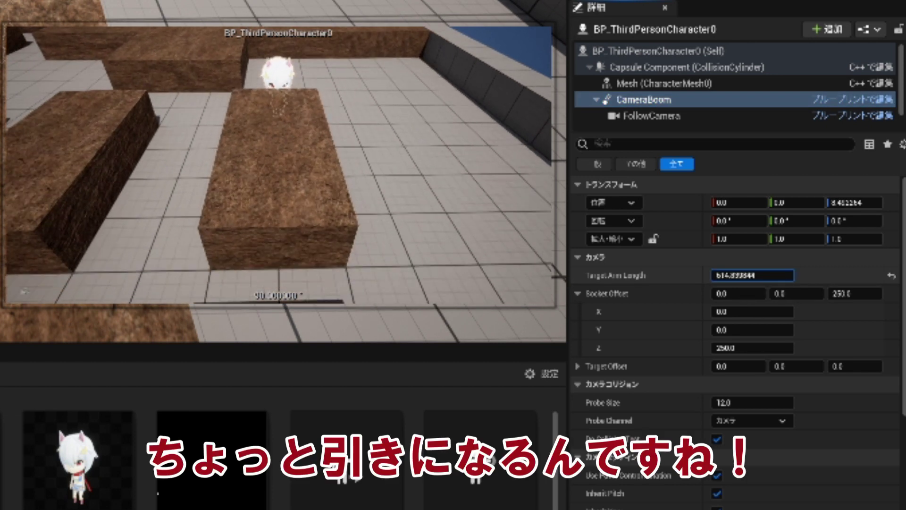
pyautogui.moveTo(752, 274); pyautogui.dragTo(755, 274)
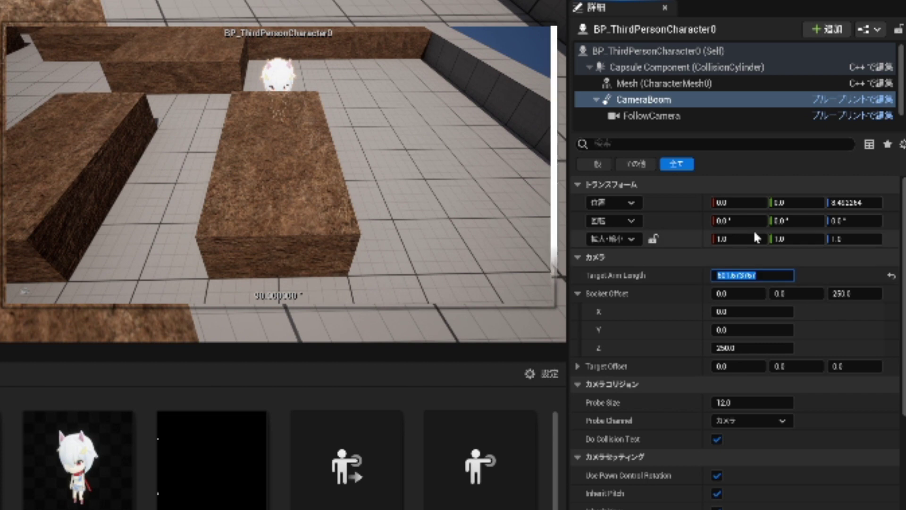
pyautogui.write('600')
pyautogui.press('Return')
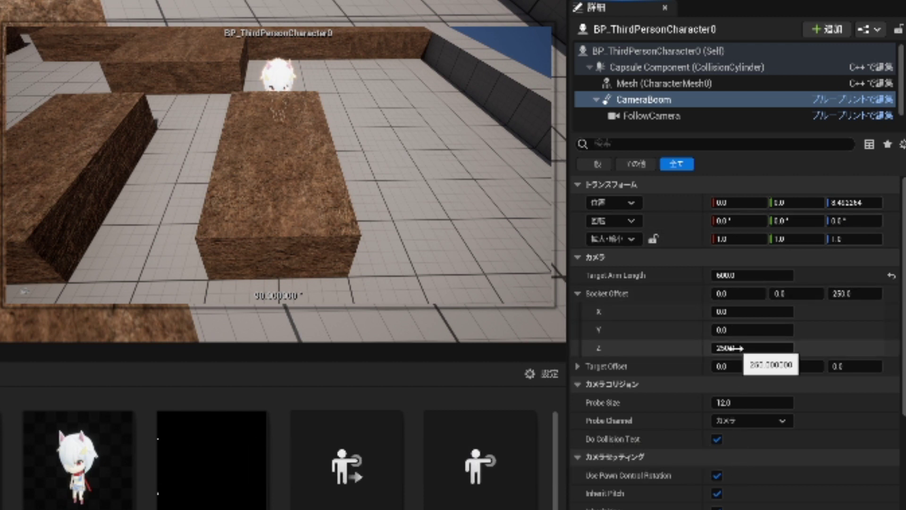
pyautogui.moveTo(726, 347); pyautogui.dragTo(774, 347)
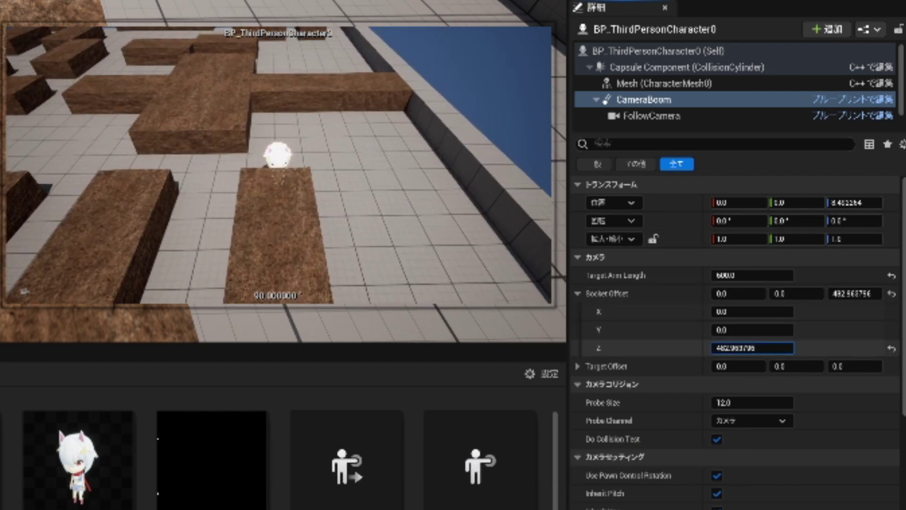
pyautogui.write('500')
pyautogui.press('Return')
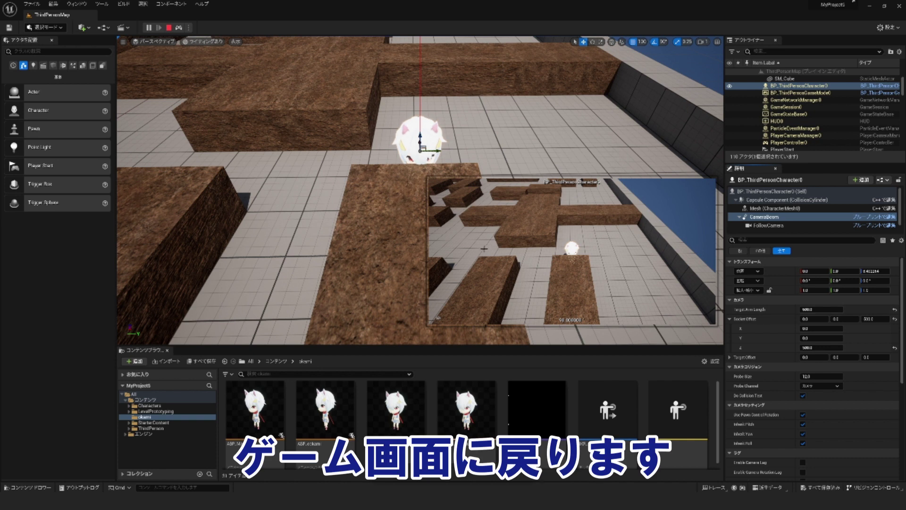
# Step: Run the character through the maze under the raised camera, then eject and select her
pyautogui.press('F8')
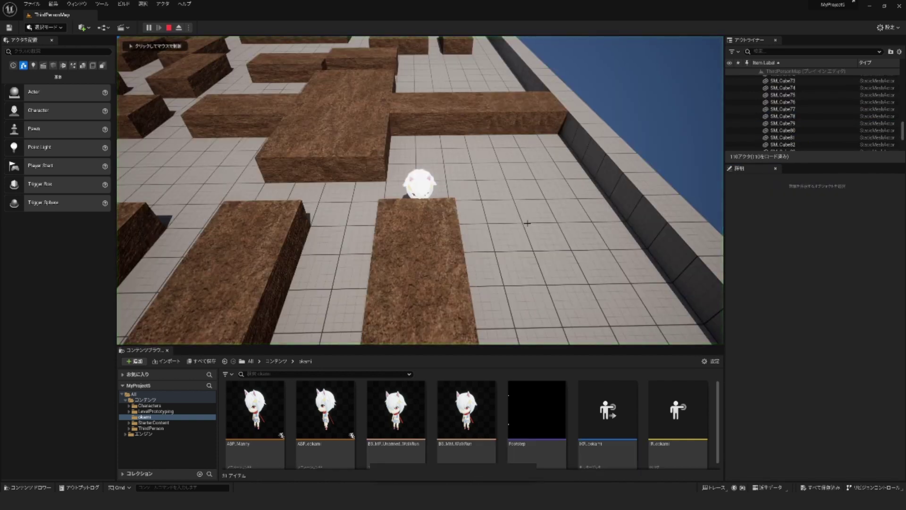
pyautogui.press('w')
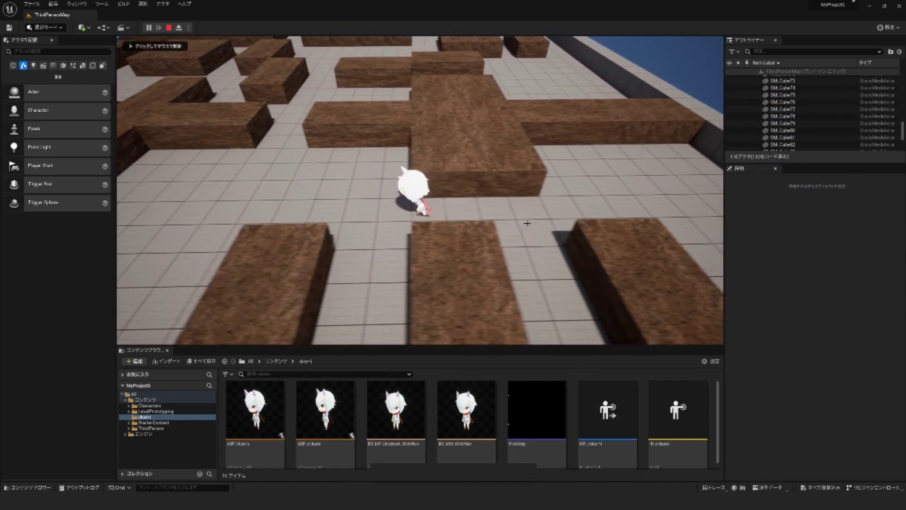
pyautogui.press('w')
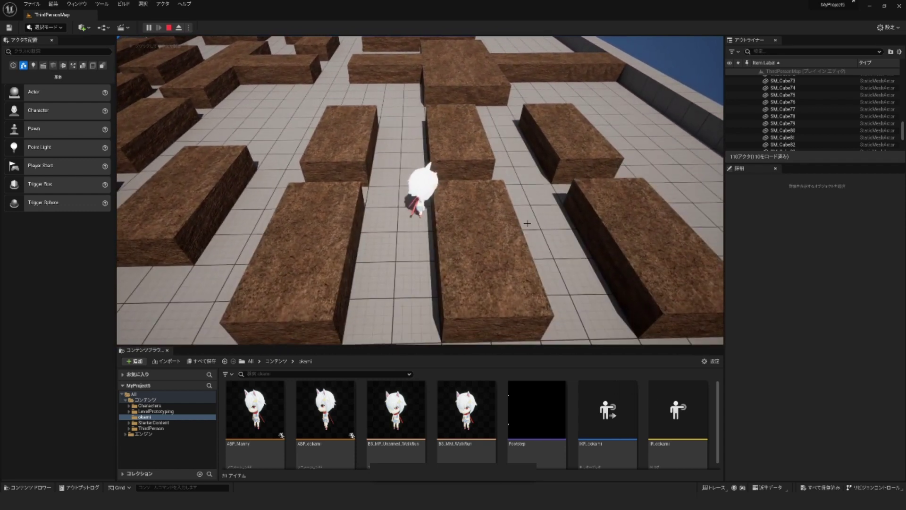
pyautogui.press('w')
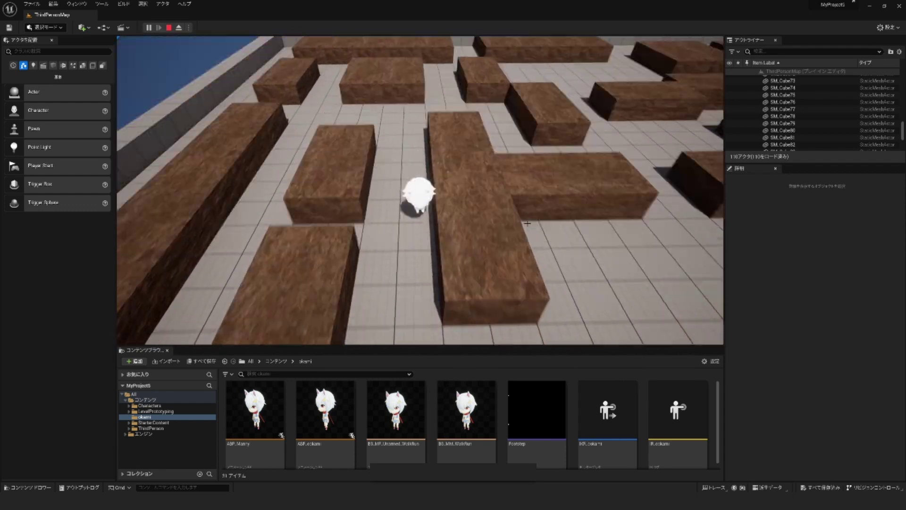
pyautogui.press('w')
pyautogui.press('F8')
pyautogui.click(419, 189)
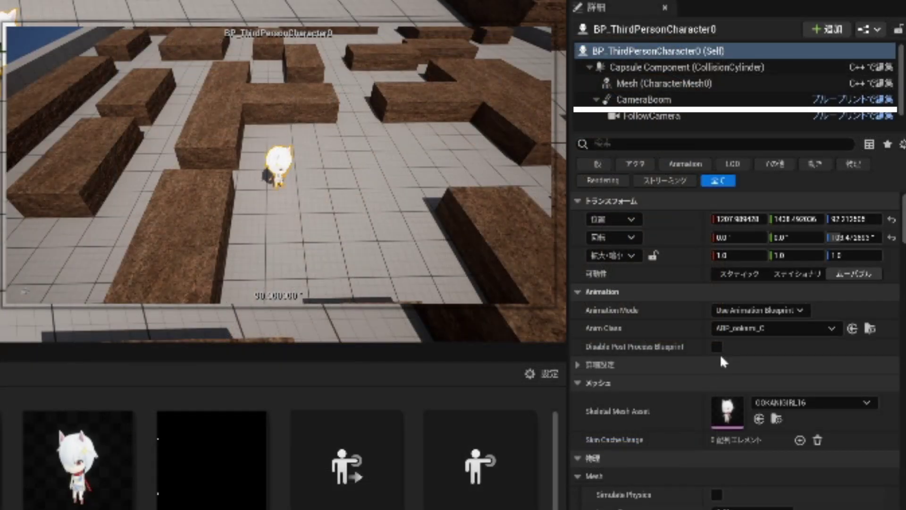
# Step: Nudge CameraBoom Socket Offset X forward and set FollowCamera Rotation Y pitch to -60
pyautogui.click(646, 100)
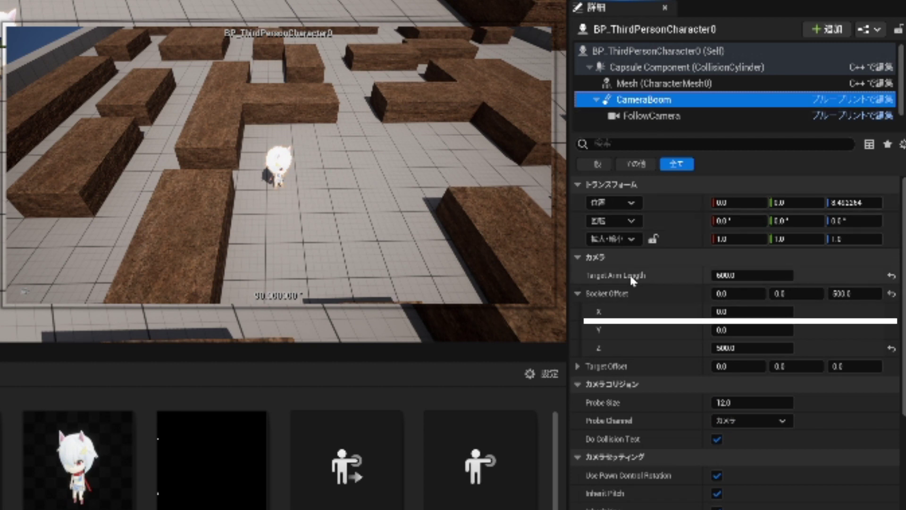
pyautogui.moveTo(749, 316)
pyautogui.mouseDown()
pyautogui.moveTo(774, 315)
pyautogui.moveTo(722, 312)
pyautogui.mouseUp()
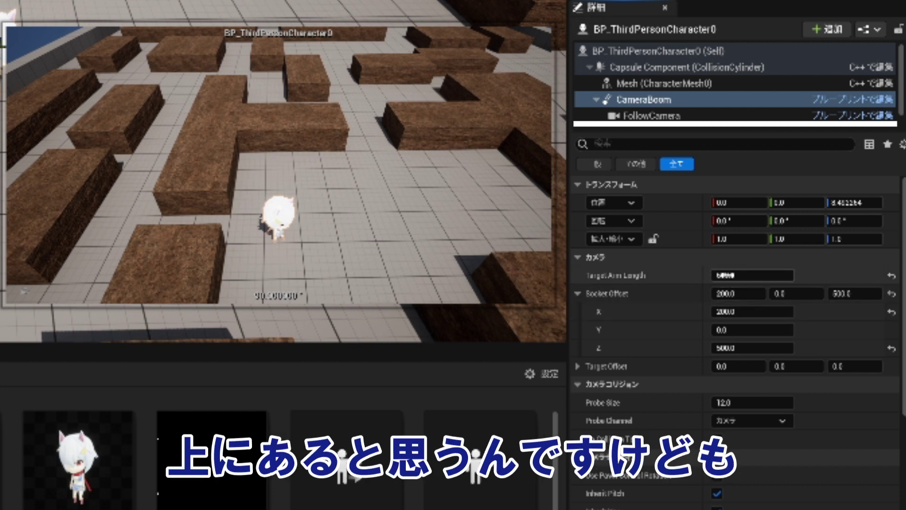
pyautogui.click(708, 116)
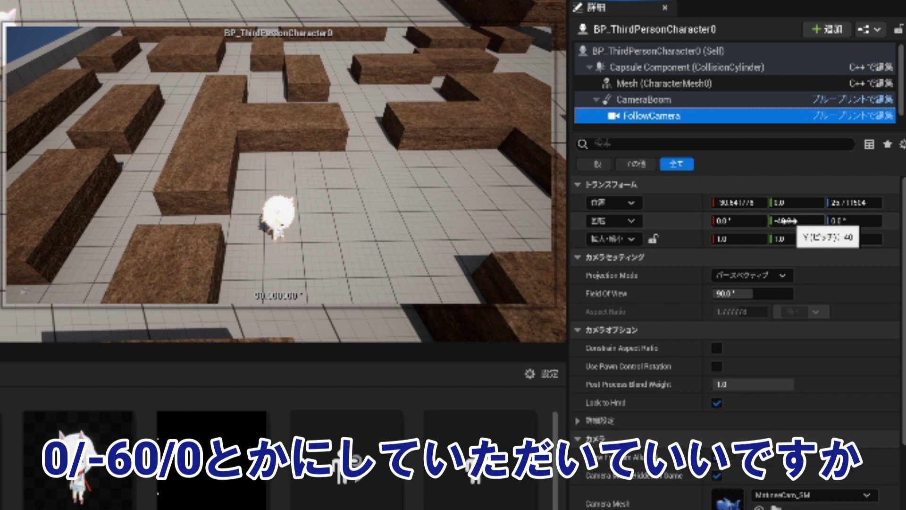
pyautogui.click(786, 221)
pyautogui.write('-60')
pyautogui.press('Return')
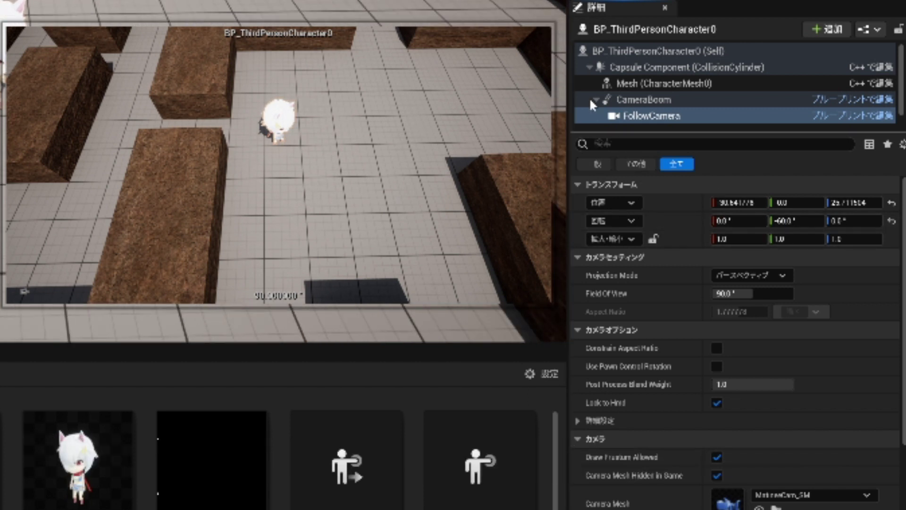
pyautogui.click(631, 104)
pyautogui.click(614, 293)
# Step: Push CameraBoom Socket Offset X to about 345, then walk the character through the maze
pyautogui.moveTo(737, 311); pyautogui.dragTo(816, 311)
pyautogui.click(619, 321)
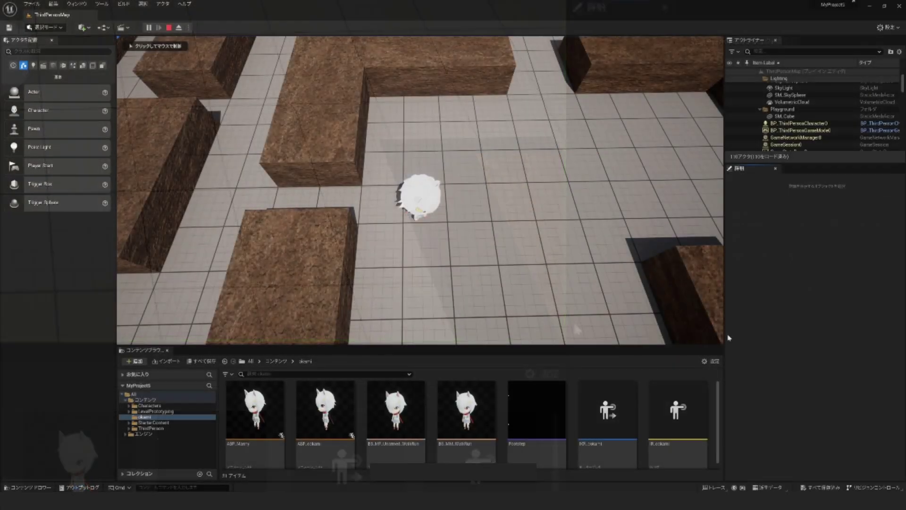
pyautogui.click(482, 225)
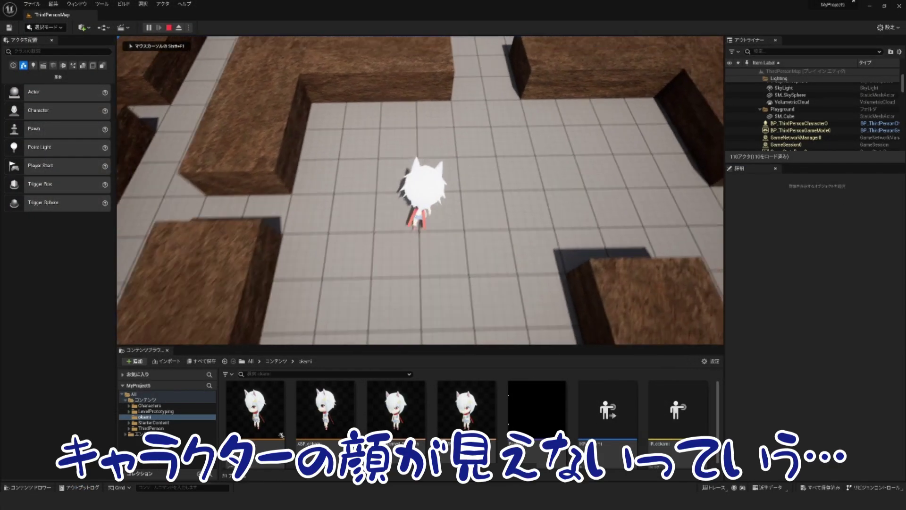
pyautogui.press('w')
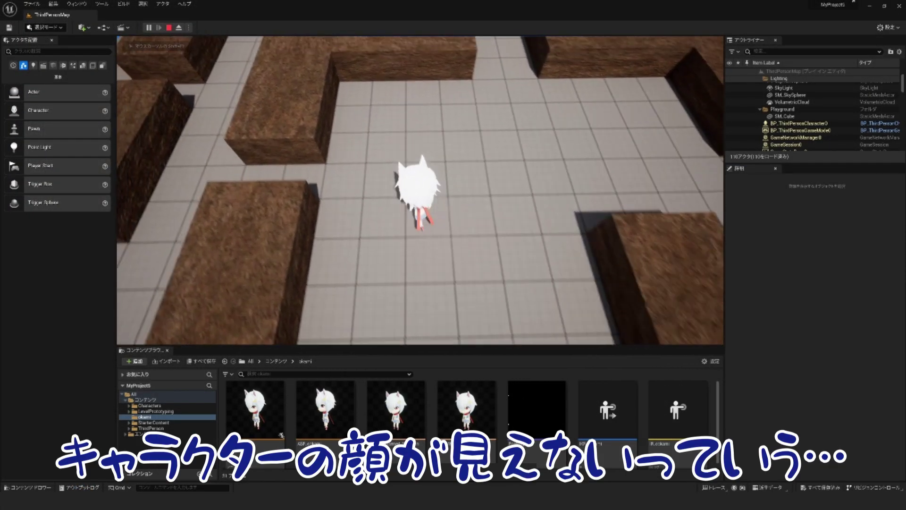
pyautogui.press('w')
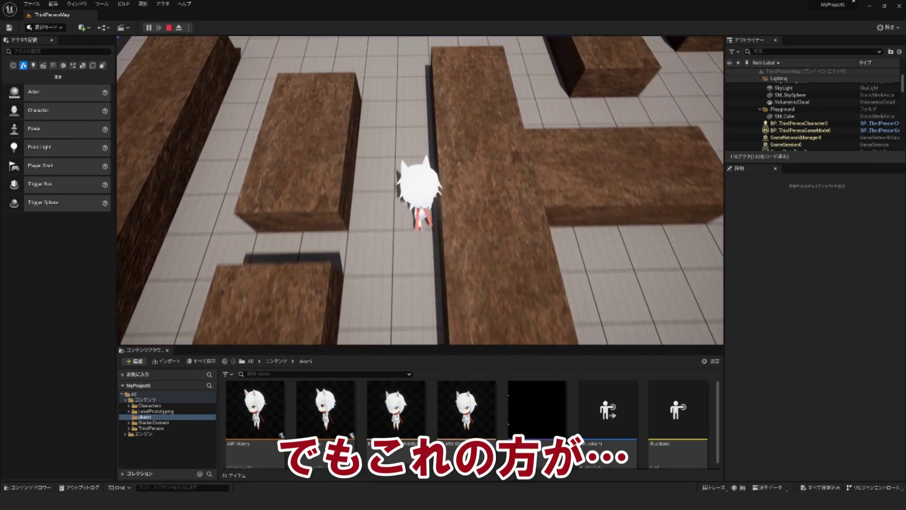
pyautogui.press('w')
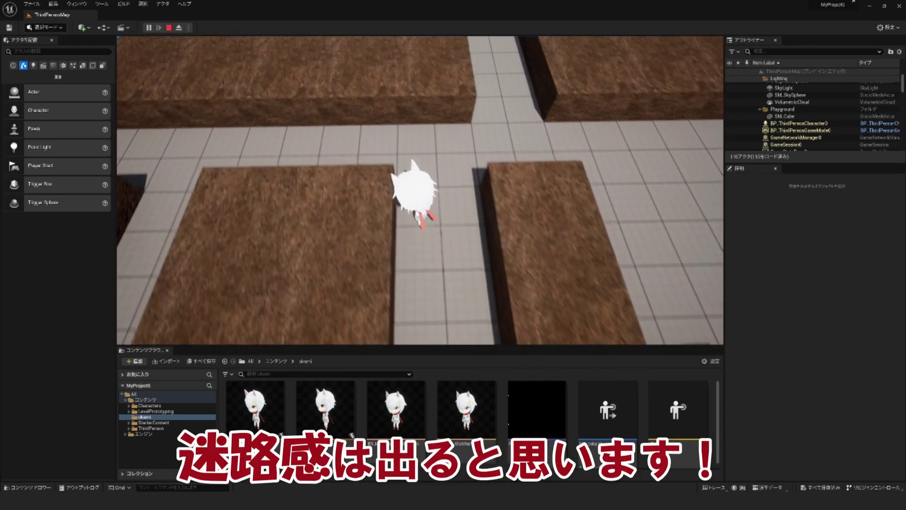
pyautogui.press('w')
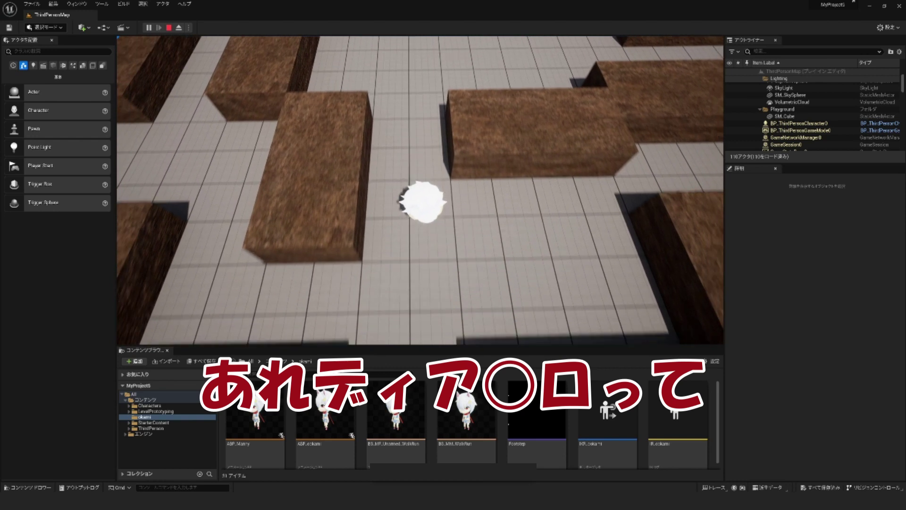
pyautogui.press('w')
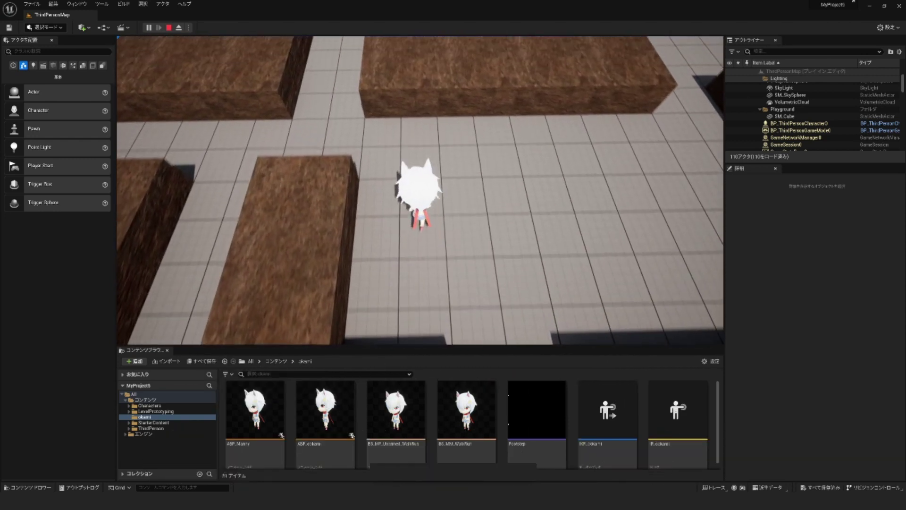
pyautogui.press('w')
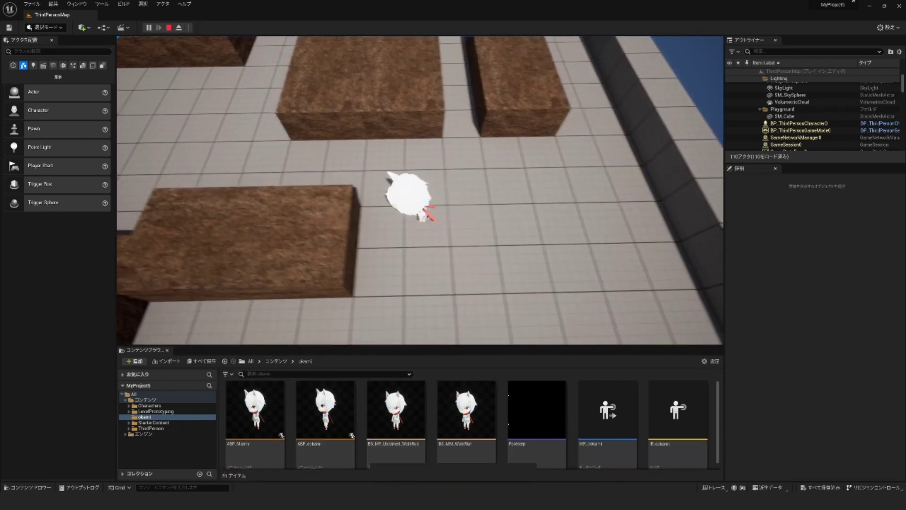
pyautogui.press('w')
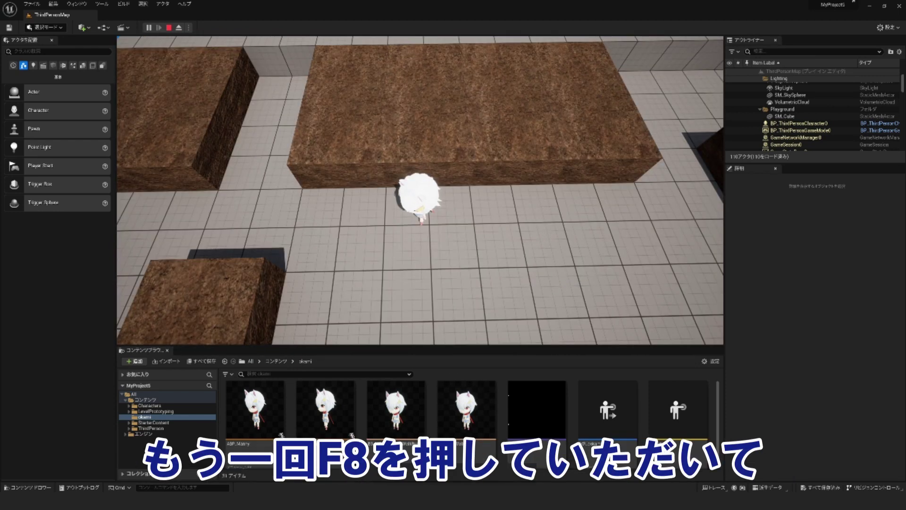
# Step: Eject, select the character, keep the simulation changes with Ctrl+K, and stop playing
pyautogui.press('F8')
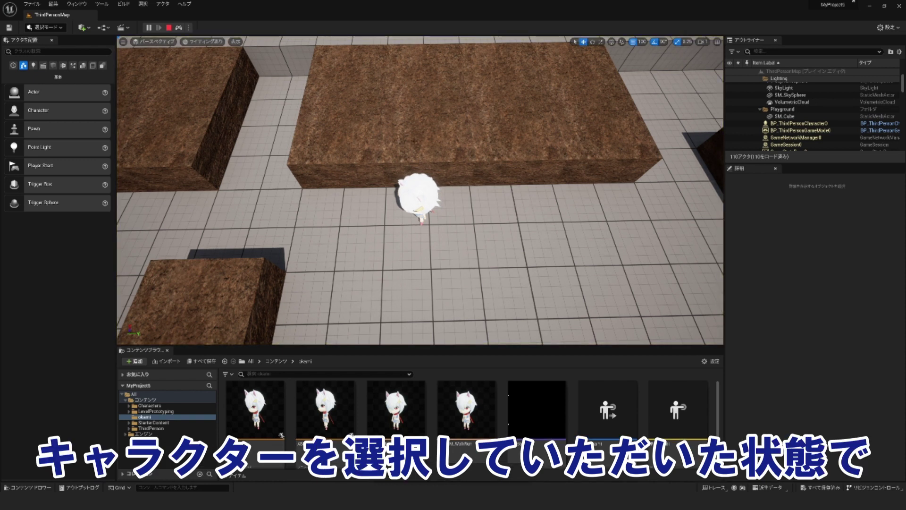
pyautogui.click(414, 189)
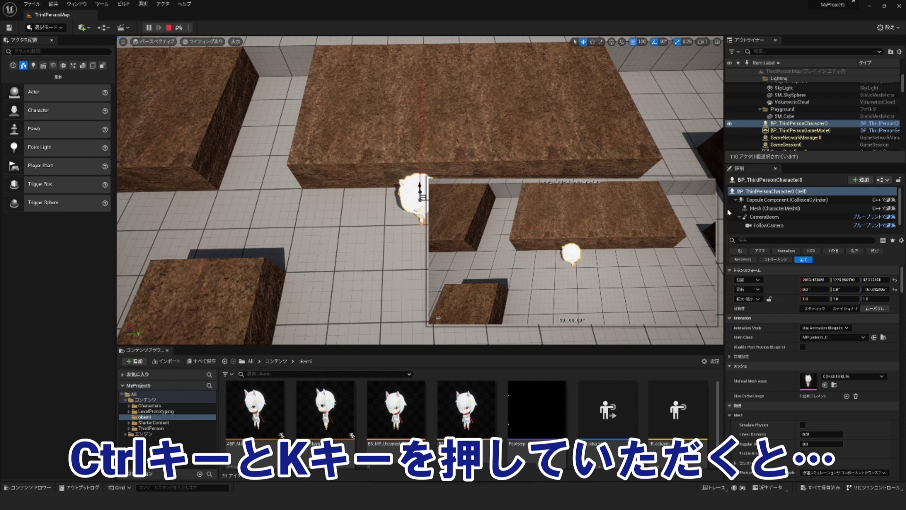
pyautogui.hotkey('ctrl', 'k')
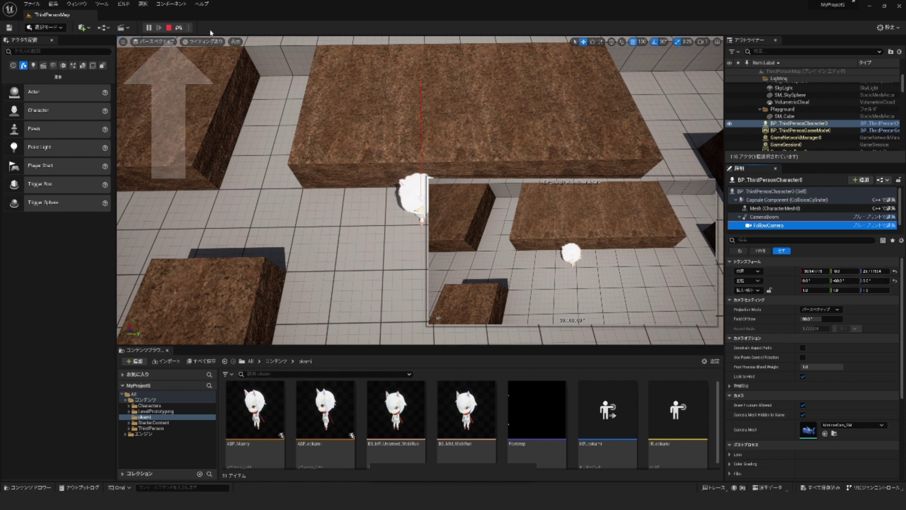
pyautogui.click(168, 28)
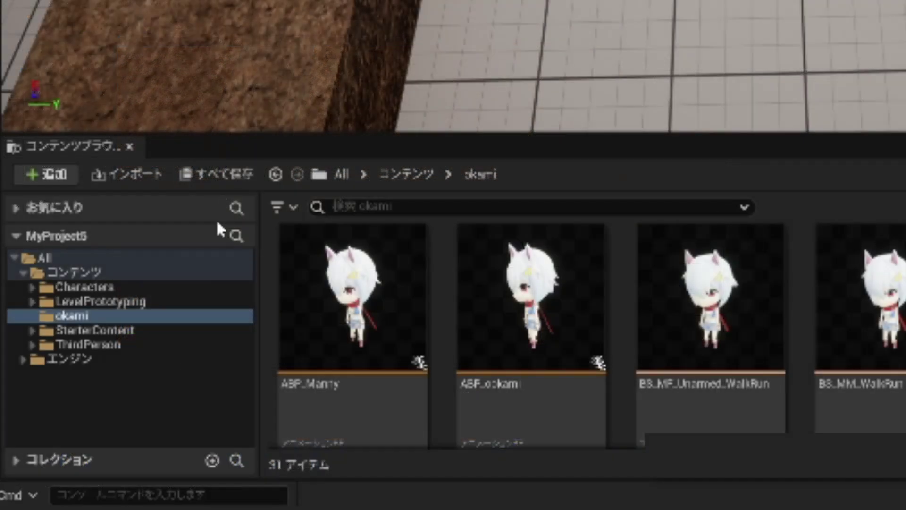
# Step: Open BP_ThirdPersonCharacter from ThirdPerson > Blueprints and set CameraBoom Target Arm Length to 600
pyautogui.click(104, 347)
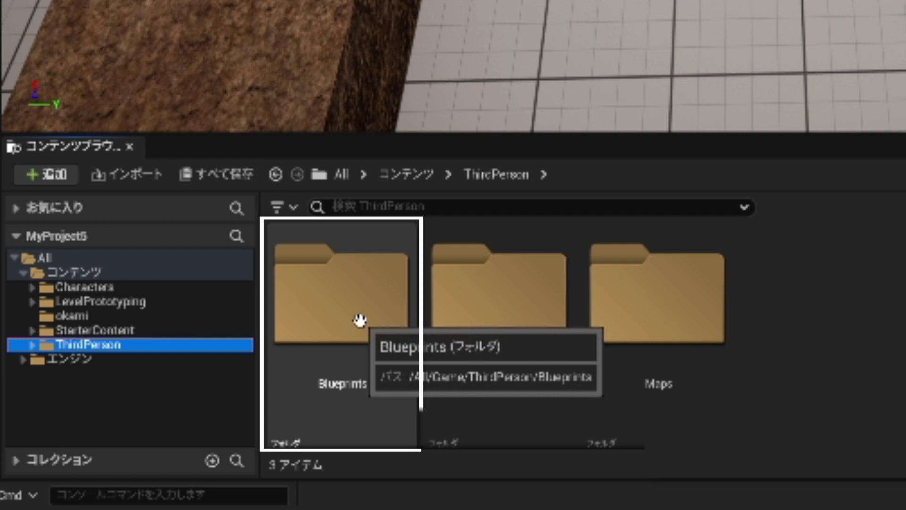
pyautogui.doubleClick(359, 320)
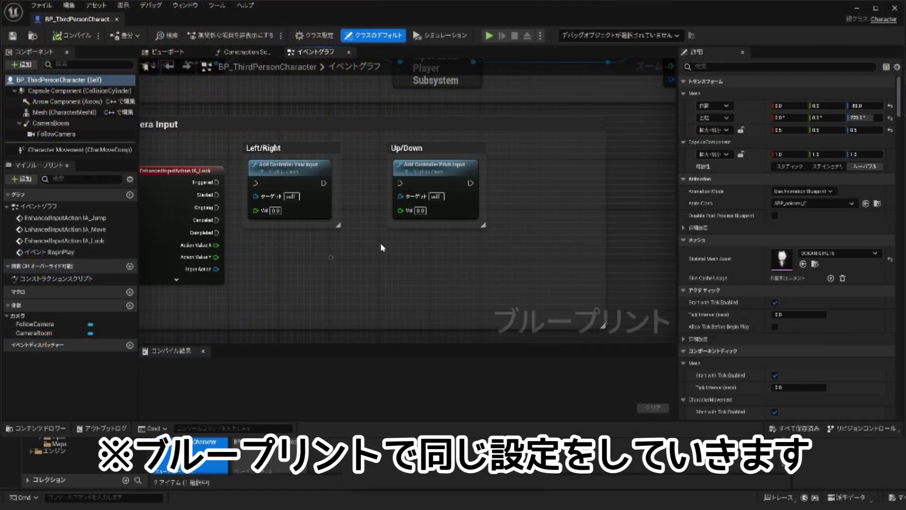
pyautogui.click(71, 123)
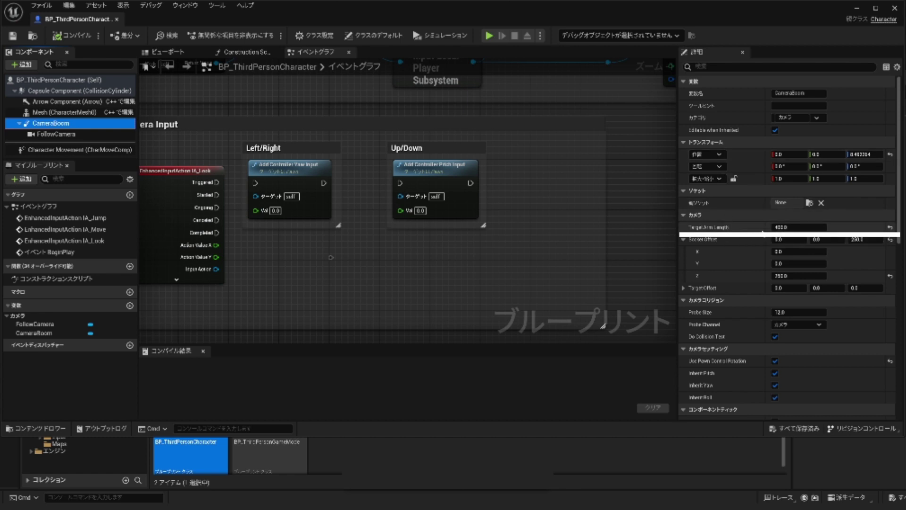
pyautogui.moveTo(784, 228); pyautogui.dragTo(788, 236)
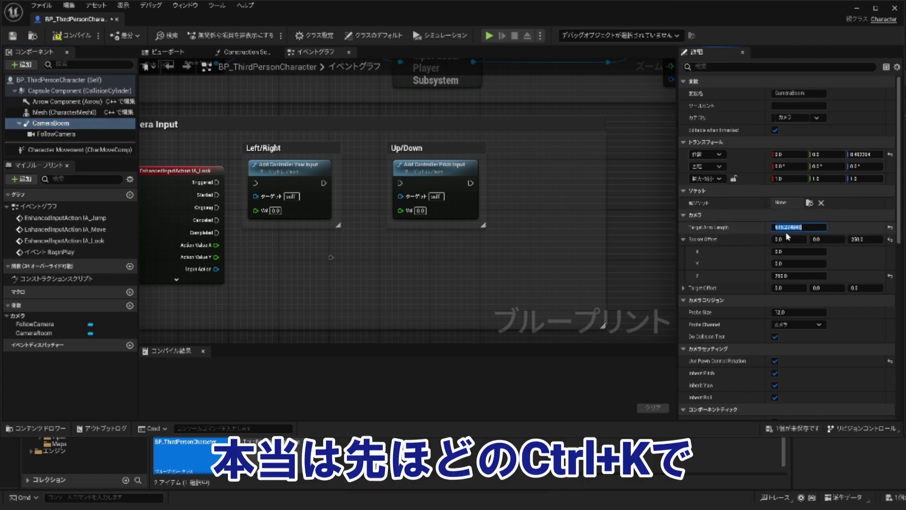
pyautogui.write('0')
pyautogui.press('Return')
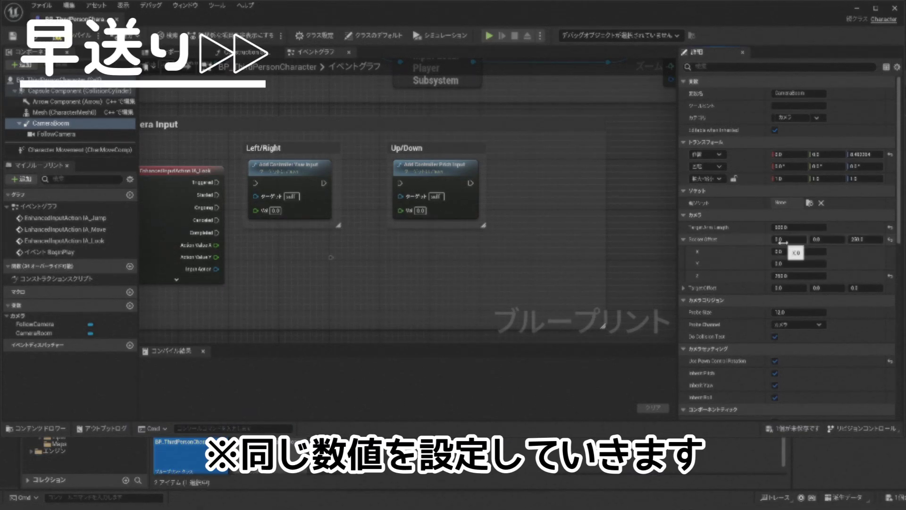
# Step: Edit the boom's Socket Offset and FollowCamera pitch to -60, then compile the blueprint
pyautogui.click(798, 252)
pyautogui.write('350')
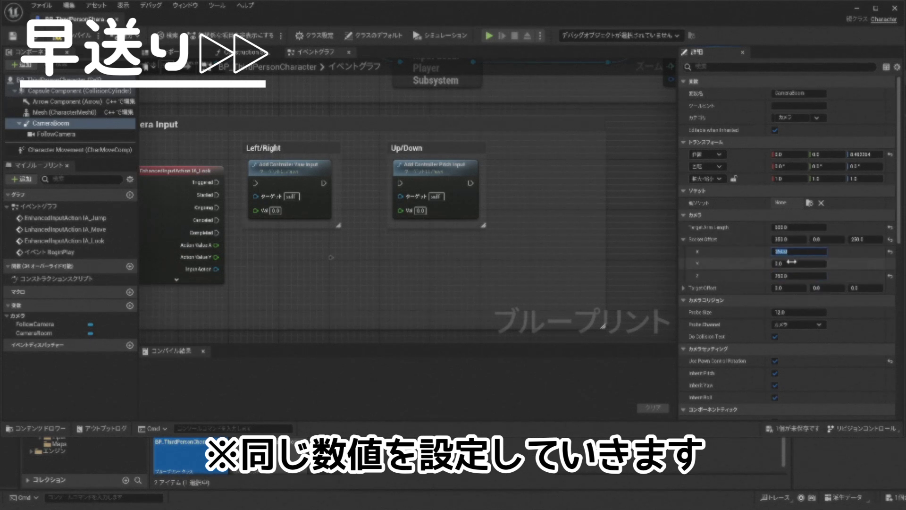
pyautogui.click(55, 134)
pyautogui.click(820, 168)
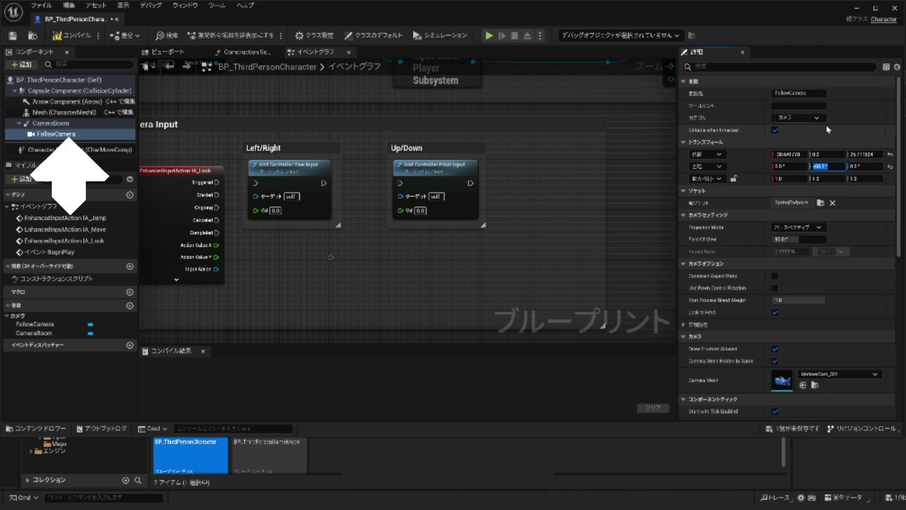
pyautogui.click(70, 35)
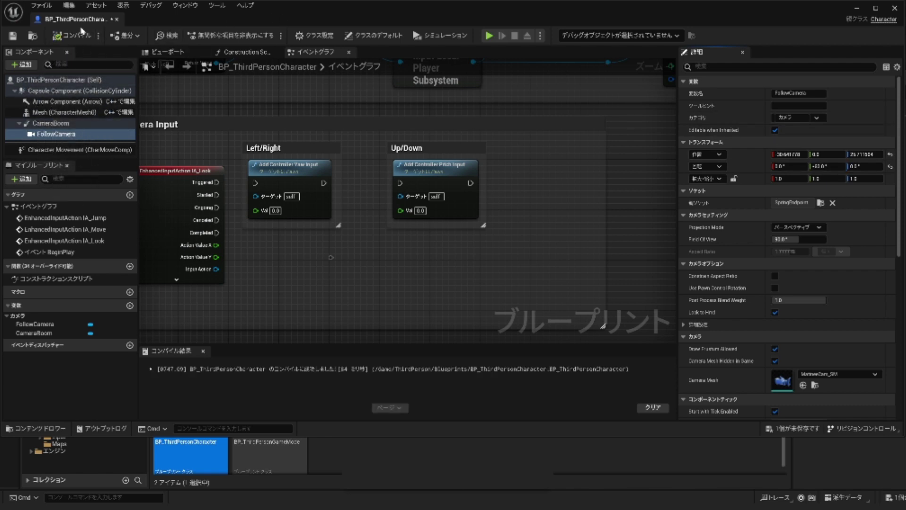
pyautogui.click(82, 31)
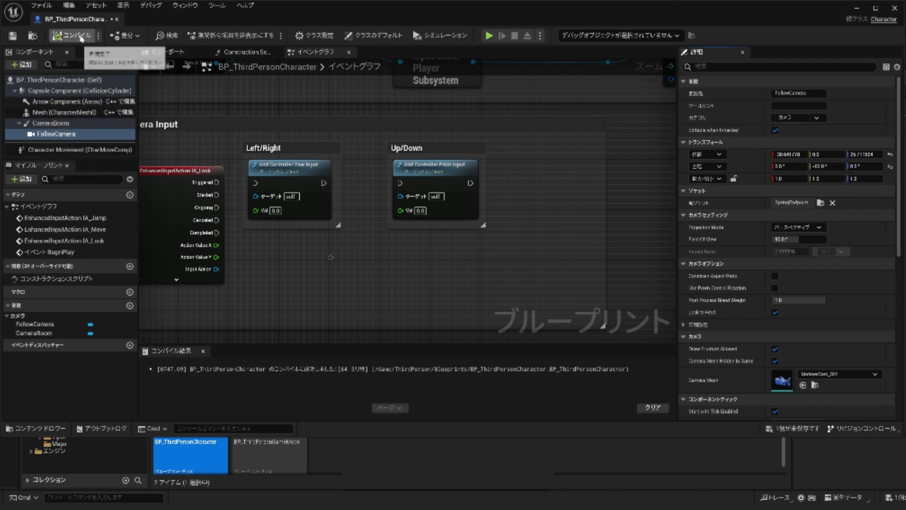
# Step: Close the blueprint, briefly test the new camera in play, then view the whole maze
pyautogui.click(895, 10)
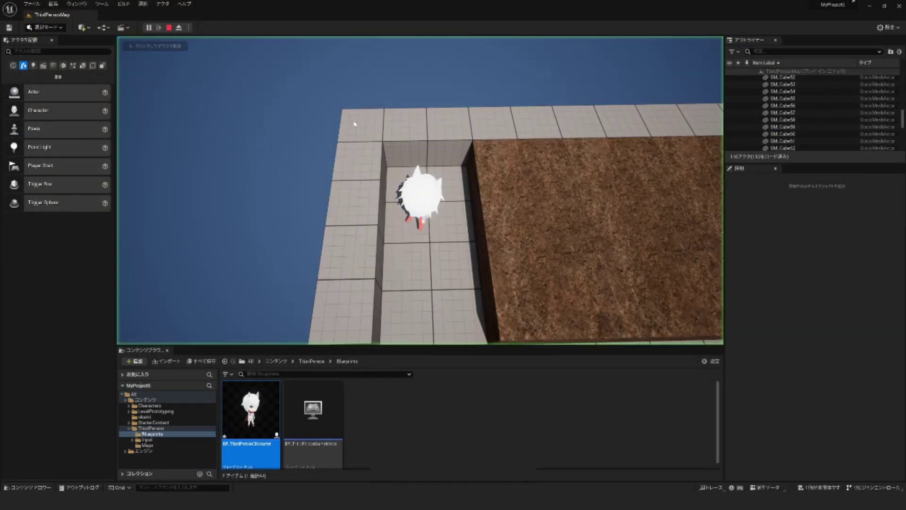
pyautogui.press('w')
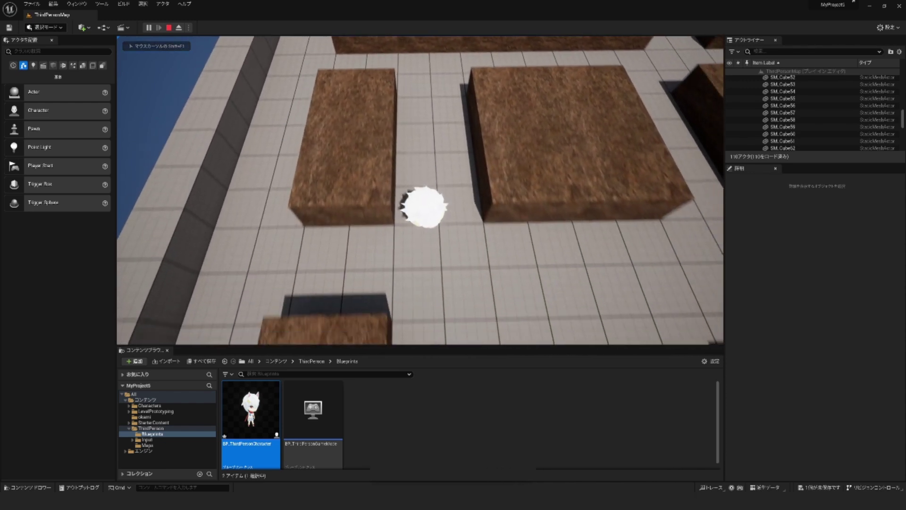
pyautogui.press('Escape')
pyautogui.moveTo(545, 213); pyautogui.dragTo(545, 212, button='right')
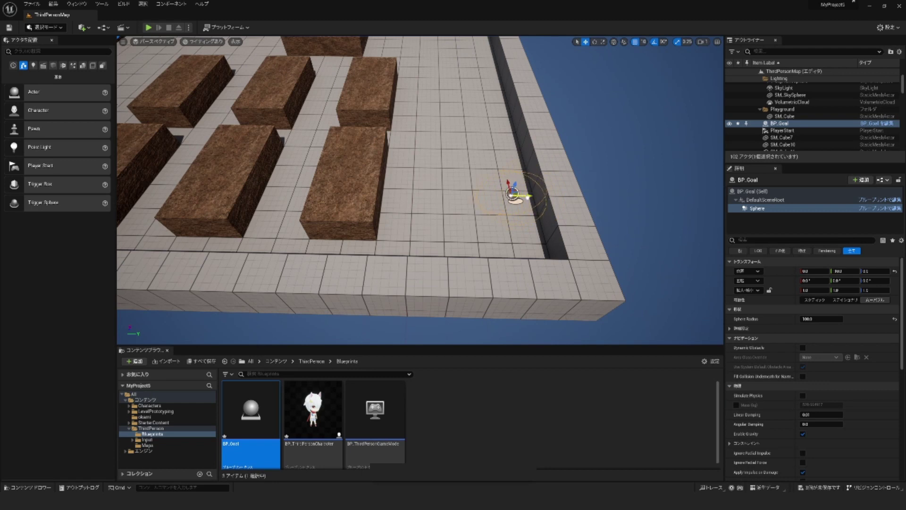
# Step: Nudge BP_Goal slightly along Y and show the BP_Goal (Self) actor transform in Details
pyautogui.moveTo(513, 194); pyautogui.dragTo(519, 189)
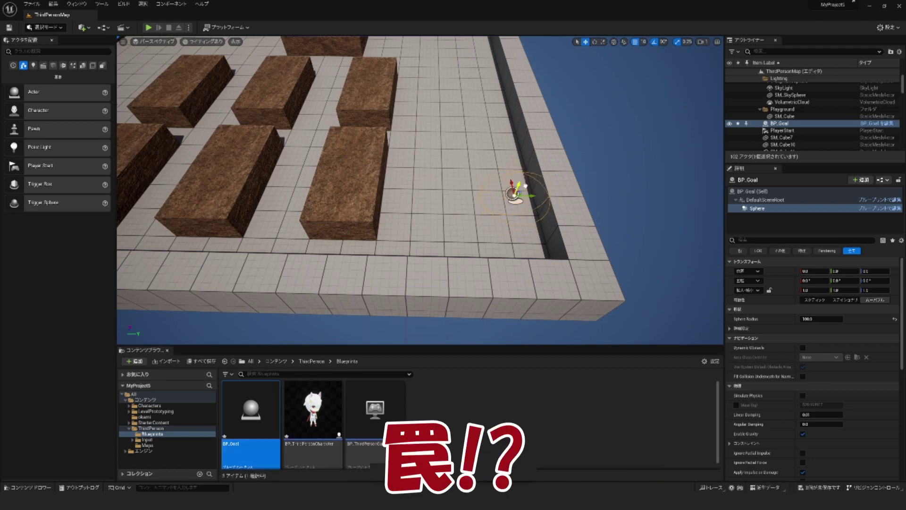
pyautogui.scroll(5, 564, 187)
pyautogui.scroll(-3, 567, 182)
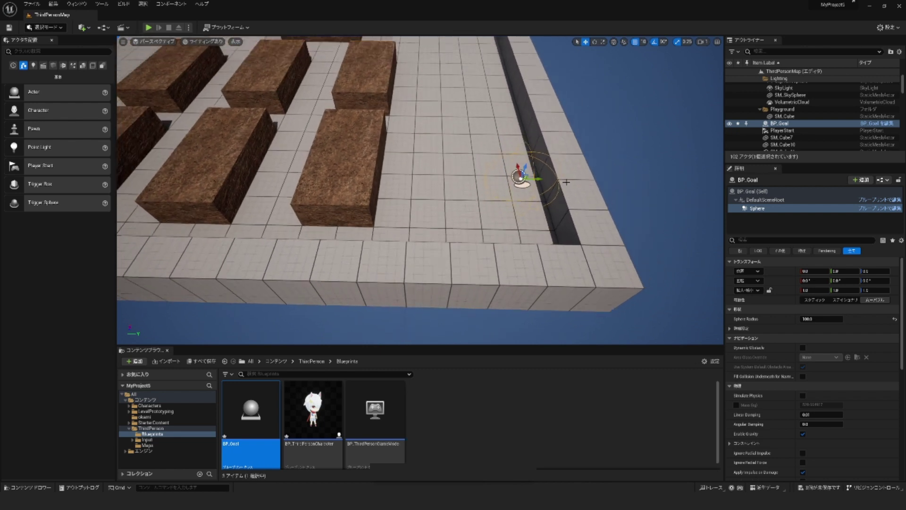
pyautogui.scroll(-3, 566, 181)
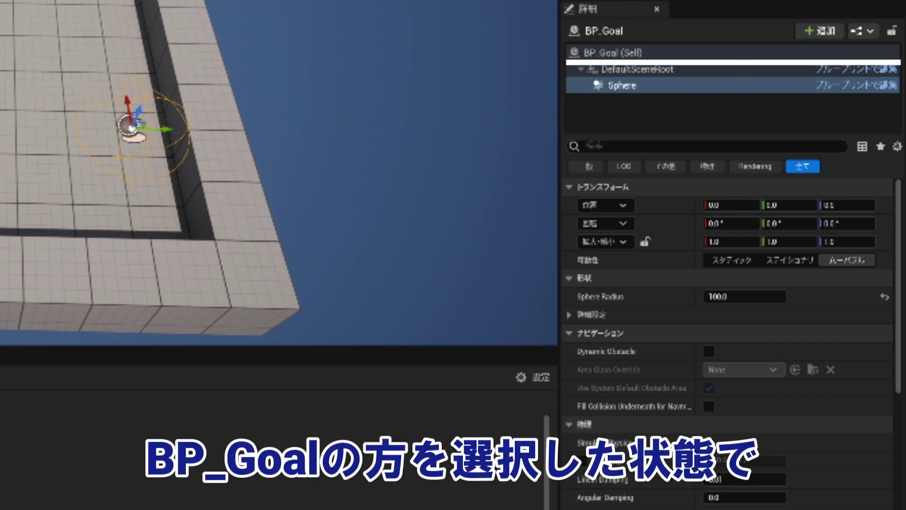
pyautogui.click(614, 53)
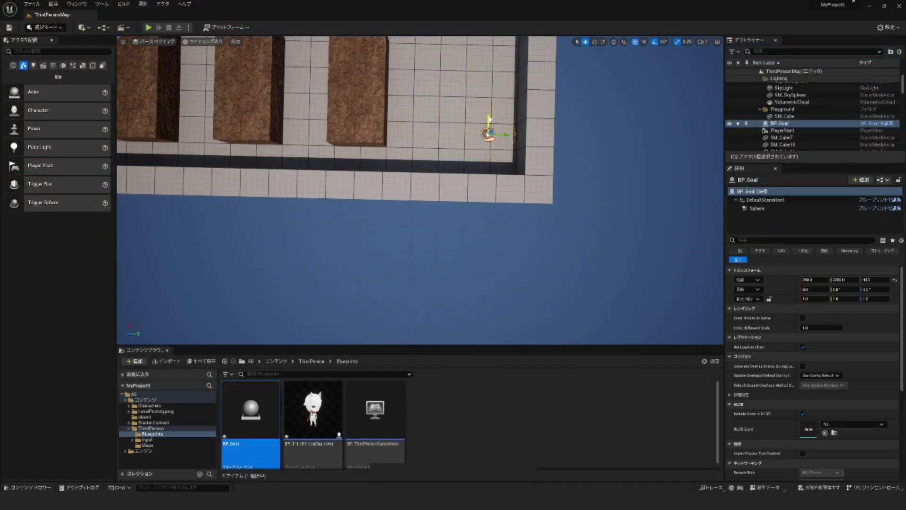
# Step: Nudge BP_Goal within the corner, add a Print String 'Goal!' to its overlap event, and compile
pyautogui.moveTo(490, 133); pyautogui.dragTo(490, 141)
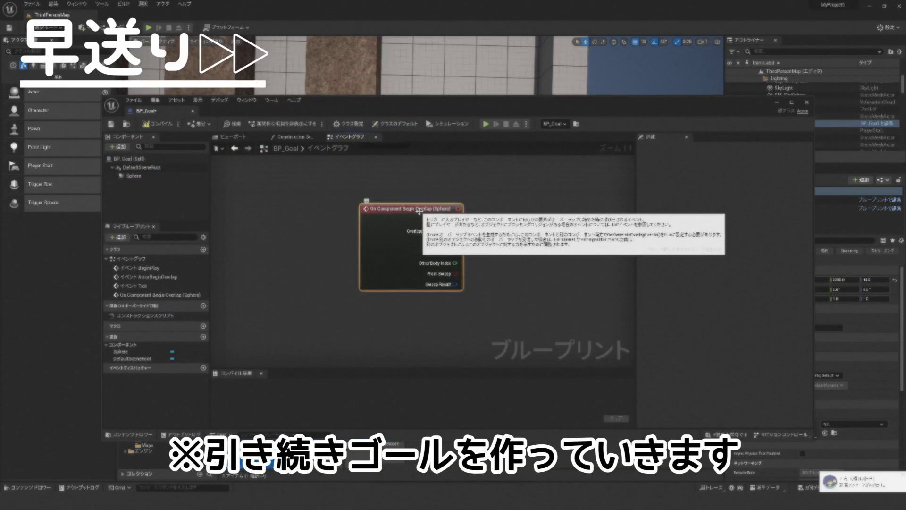
pyautogui.moveTo(455, 220); pyautogui.dragTo(519, 223)
pyautogui.click(566, 302)
pyautogui.click(548, 230)
pyautogui.write('Goal!')
pyautogui.click(158, 124)
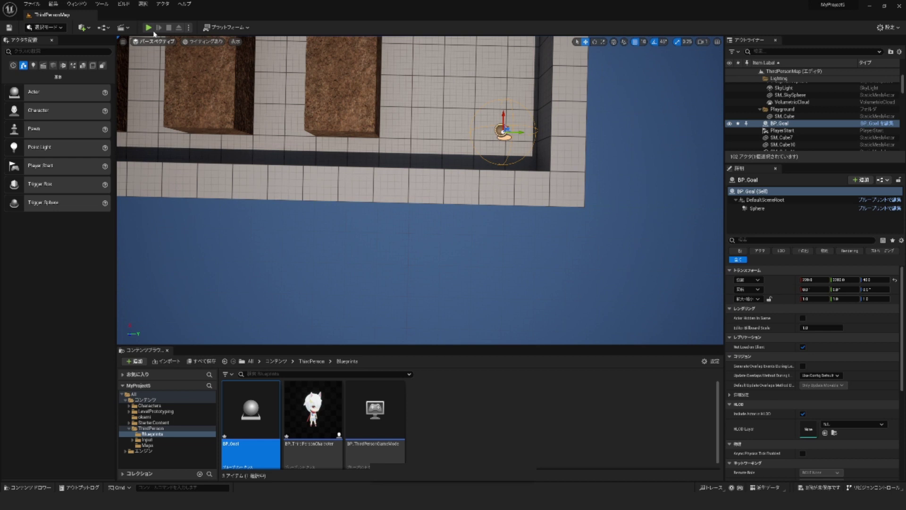
pyautogui.click(149, 28)
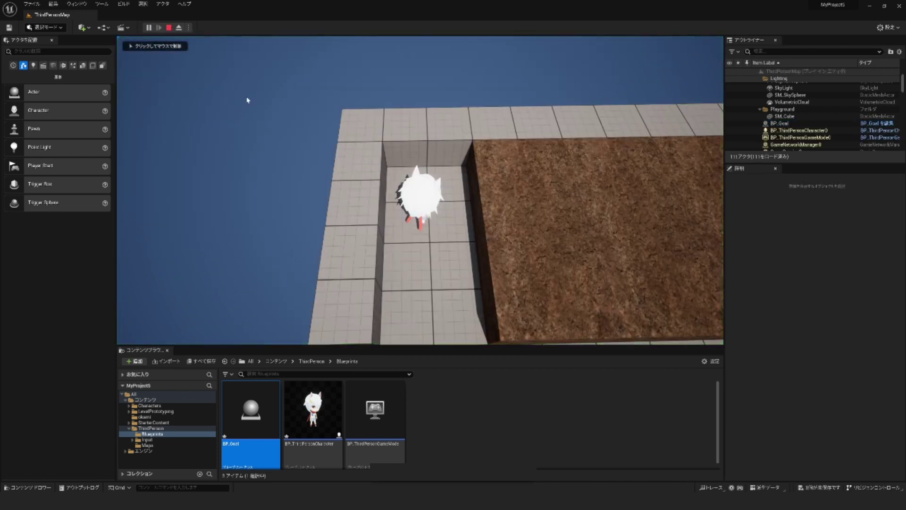
pyautogui.click(431, 174)
pyautogui.press('w')
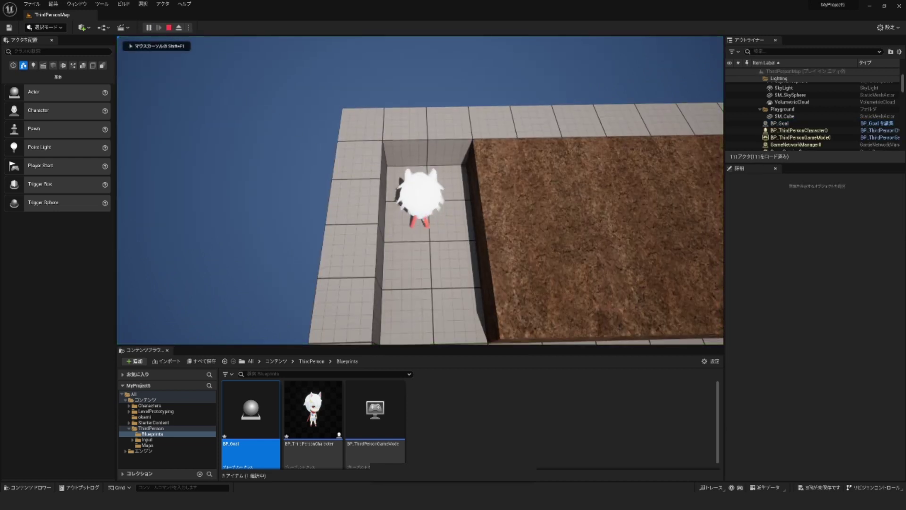
pyautogui.press('w')
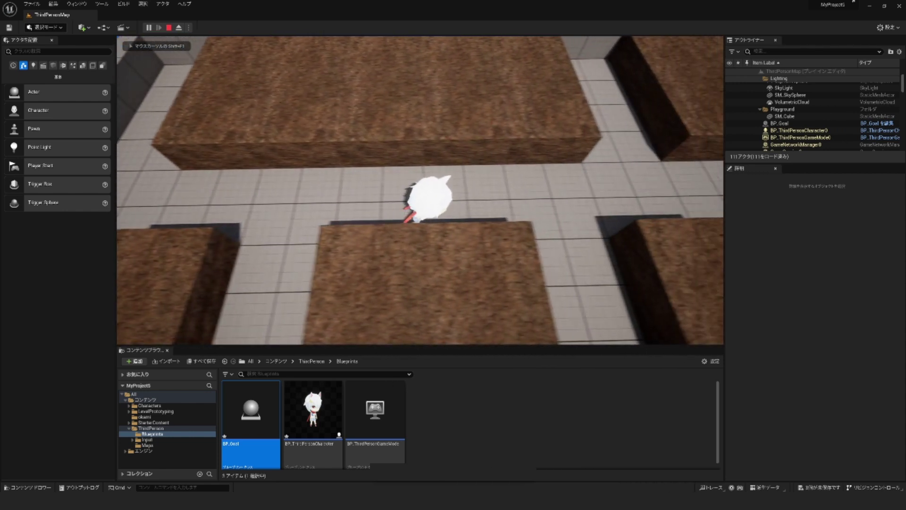
pyautogui.press('w')
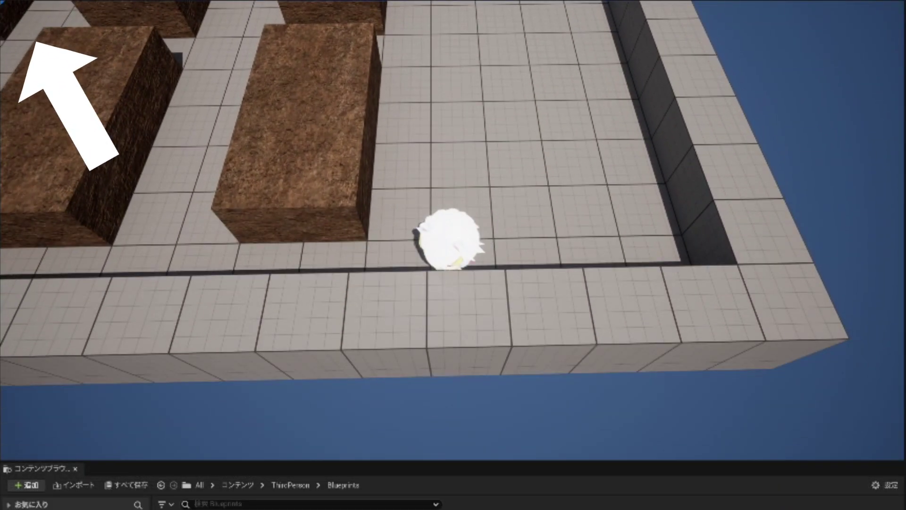
pyautogui.press('d')
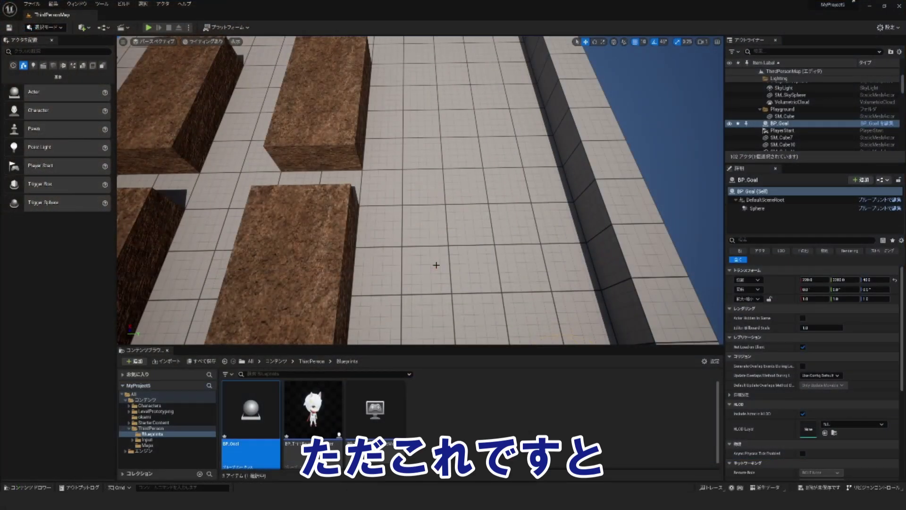
pyautogui.scroll(-3, 442, 261)
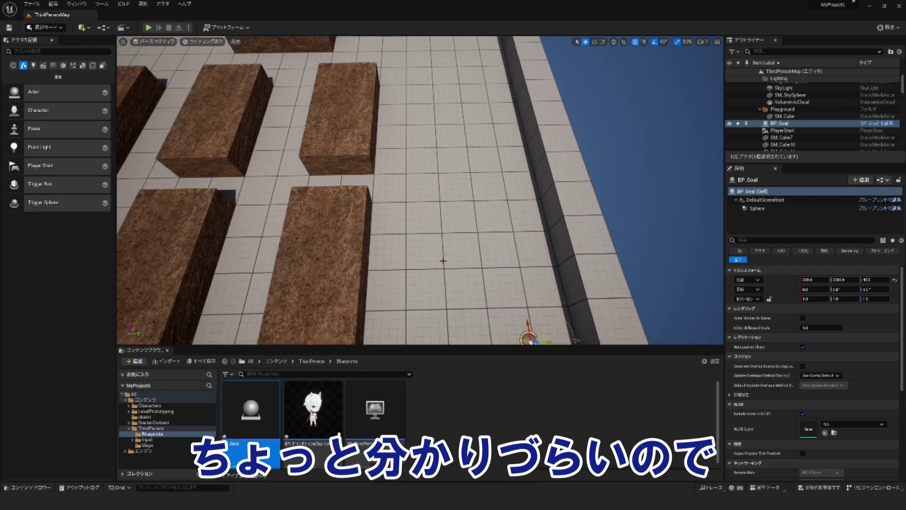
pyautogui.scroll(-2, 453, 264)
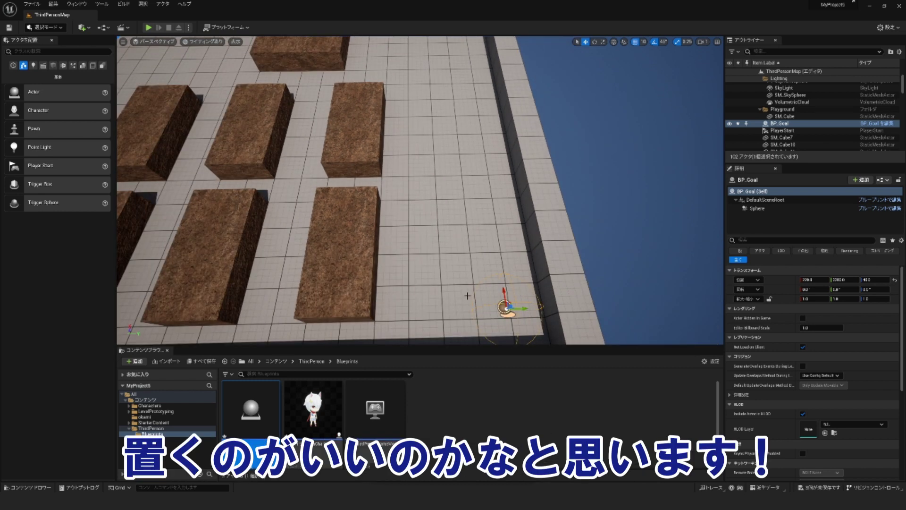
pyautogui.scroll(-2, 467, 295)
pyautogui.scroll(1, 508, 284)
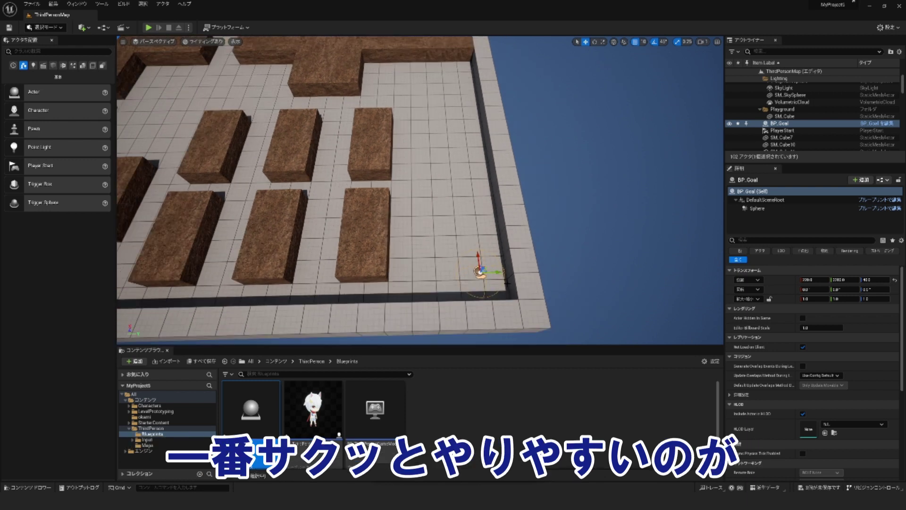
pyautogui.scroll(1, 508, 283)
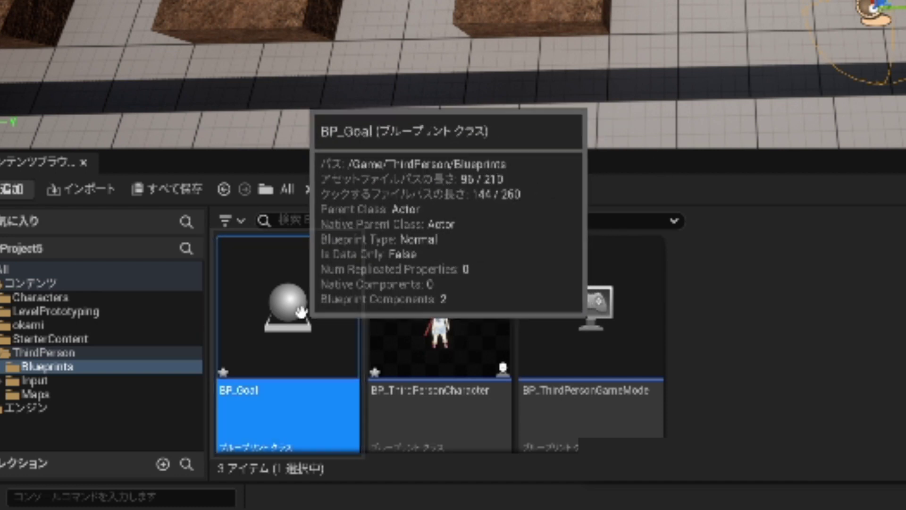
# Step: Add a Point Light component to BP_Goal and set its light colour to yellow
pyautogui.doubleClick(355, 312)
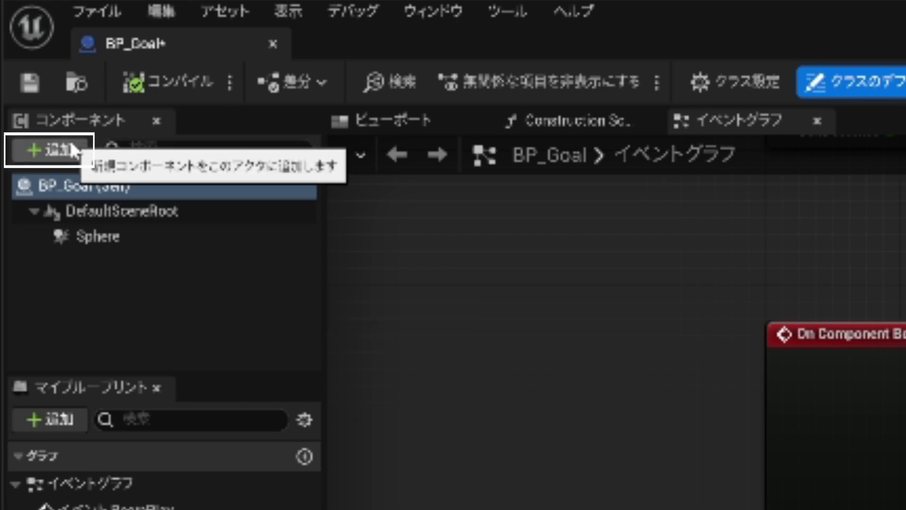
pyautogui.click(50, 150)
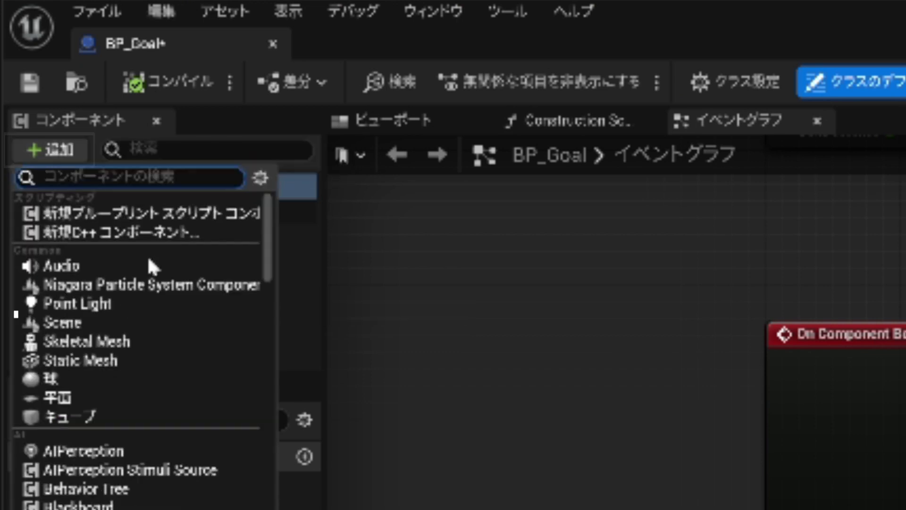
pyautogui.click(183, 303)
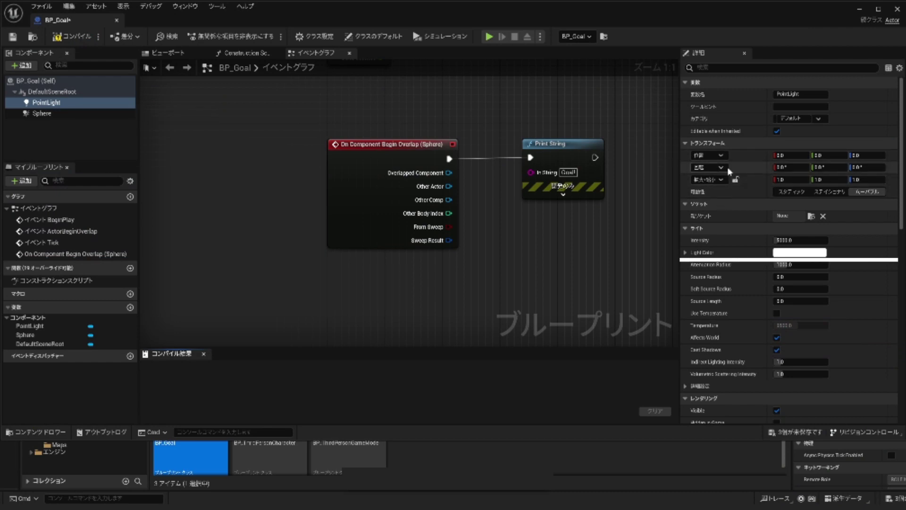
pyautogui.click(799, 253)
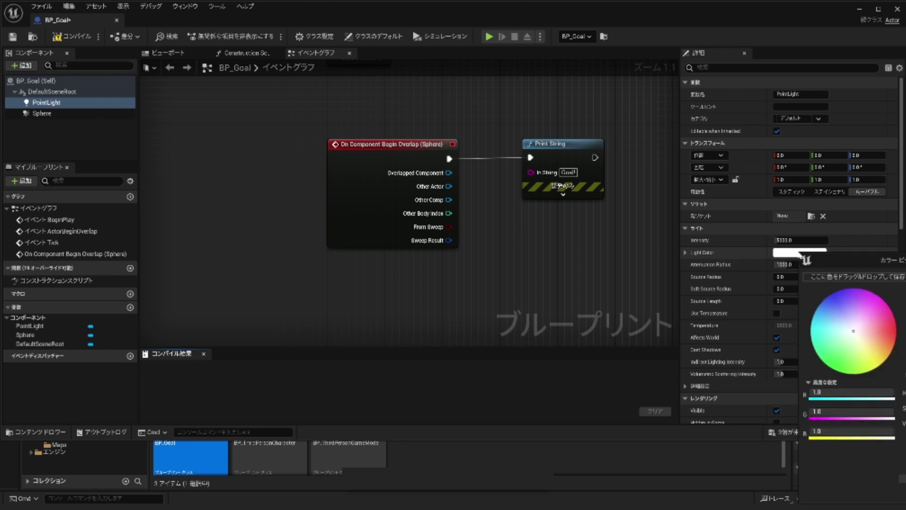
pyautogui.click(887, 332)
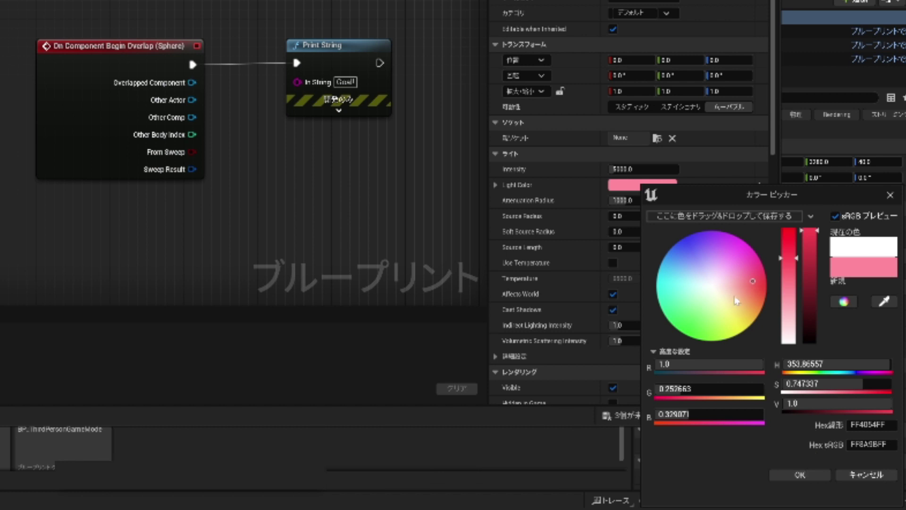
pyautogui.moveTo(736, 300); pyautogui.dragTo(745, 323)
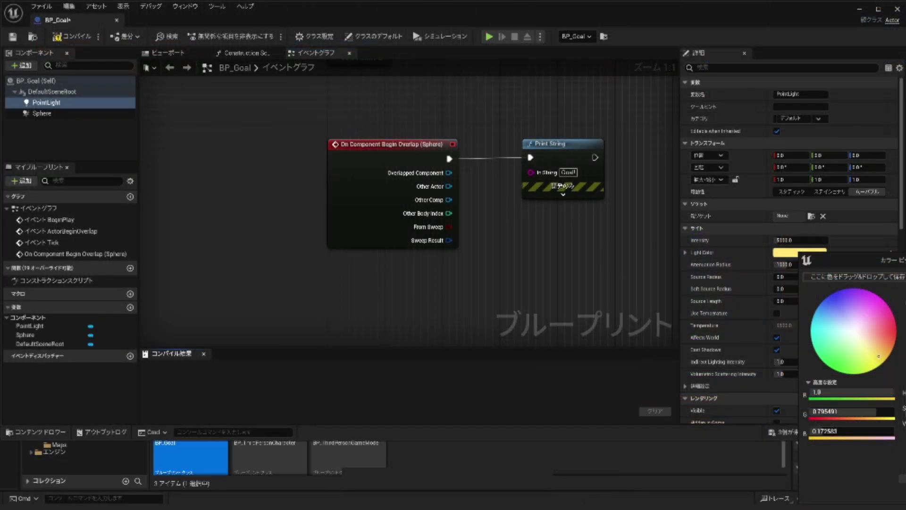
pyautogui.click(793, 344)
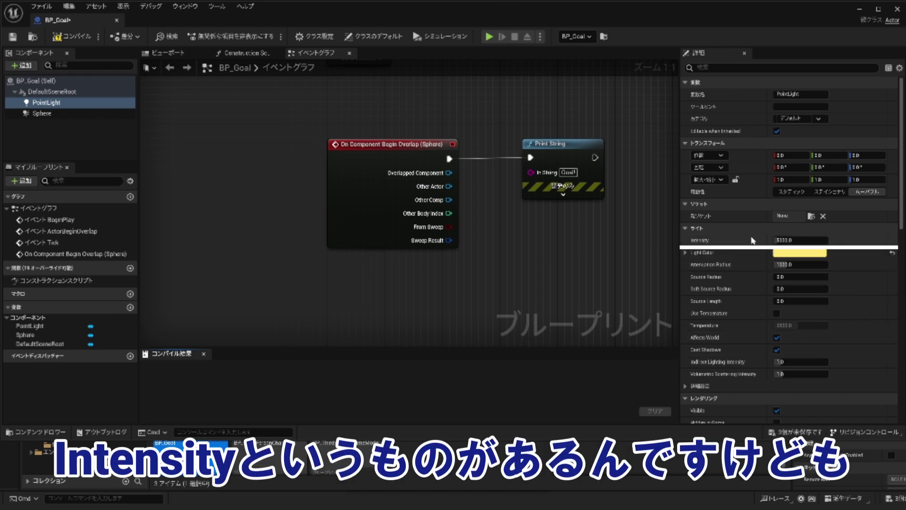
# Step: Raise the point light's Intensity to 20000
pyautogui.moveTo(789, 241); pyautogui.dragTo(795, 240)
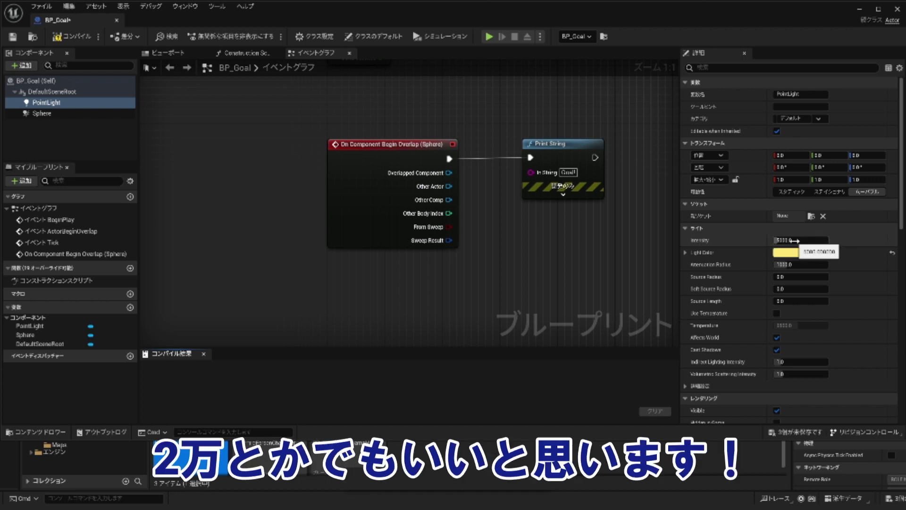
pyautogui.click(795, 240)
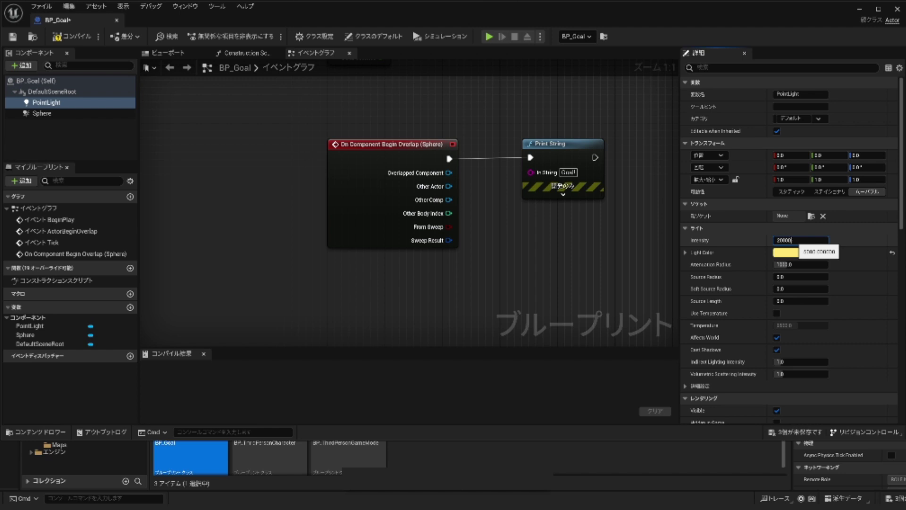
pyautogui.write('0')
pyautogui.press('Return')
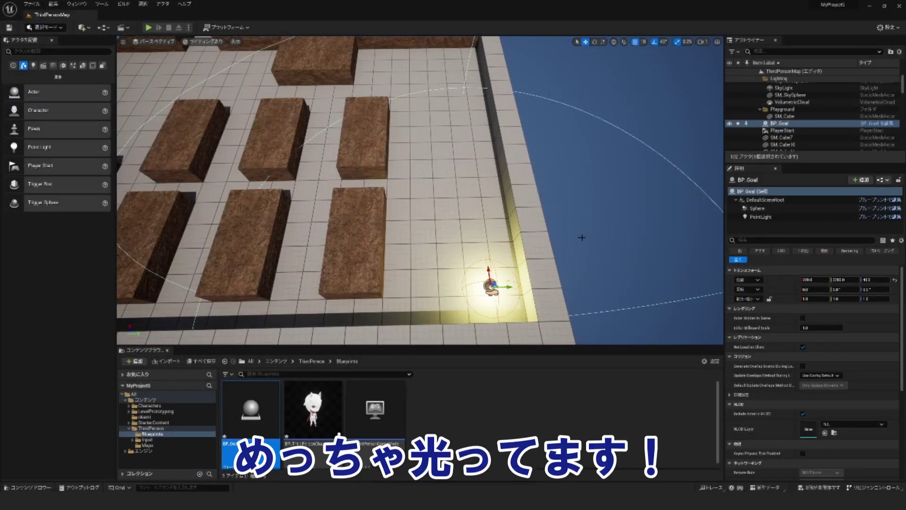
pyautogui.scroll(-3, 571, 250)
pyautogui.scroll(-3, 568, 250)
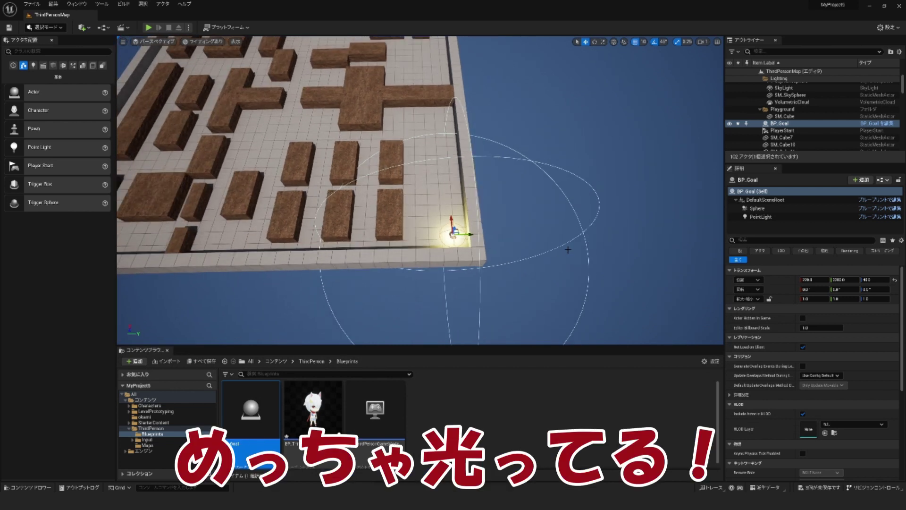
pyautogui.scroll(3, 568, 250)
pyautogui.scroll(-2, 522, 100)
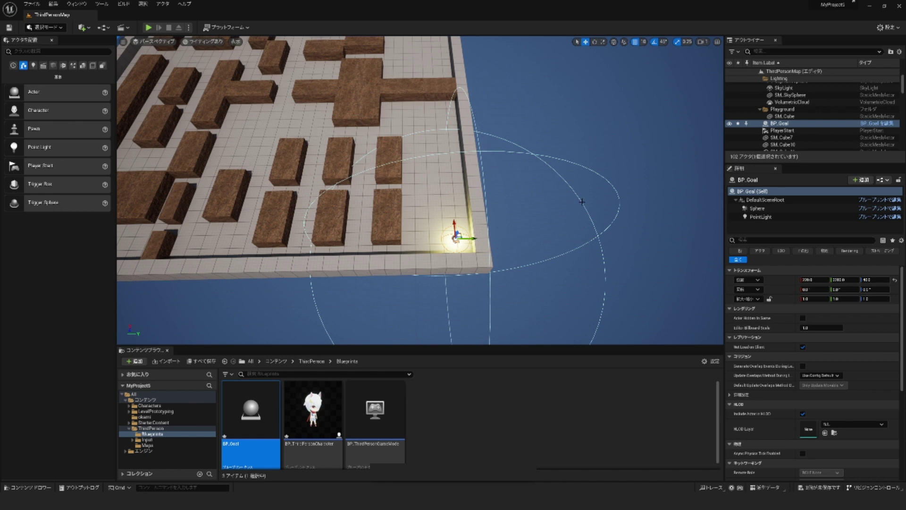
pyautogui.scroll(2, 527, 213)
pyautogui.scroll(2, 528, 213)
pyautogui.scroll(2, 528, 213)
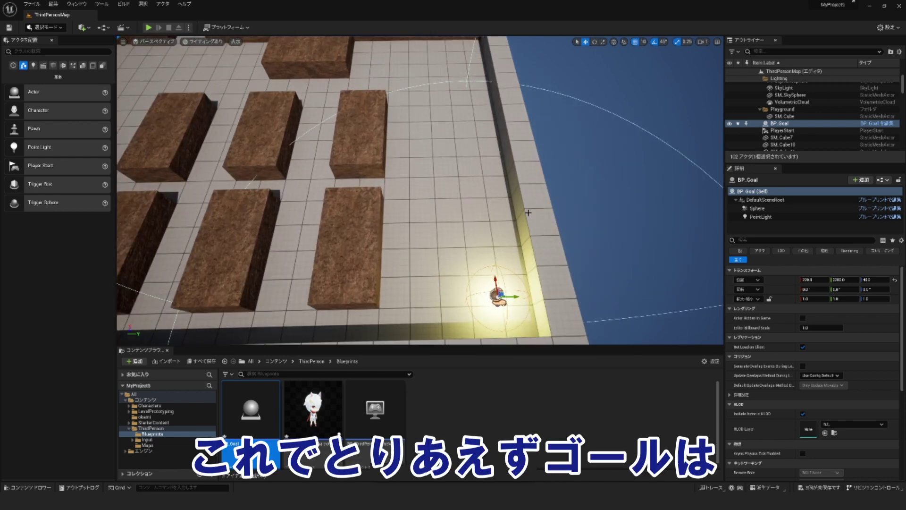
pyautogui.scroll(-3, 528, 213)
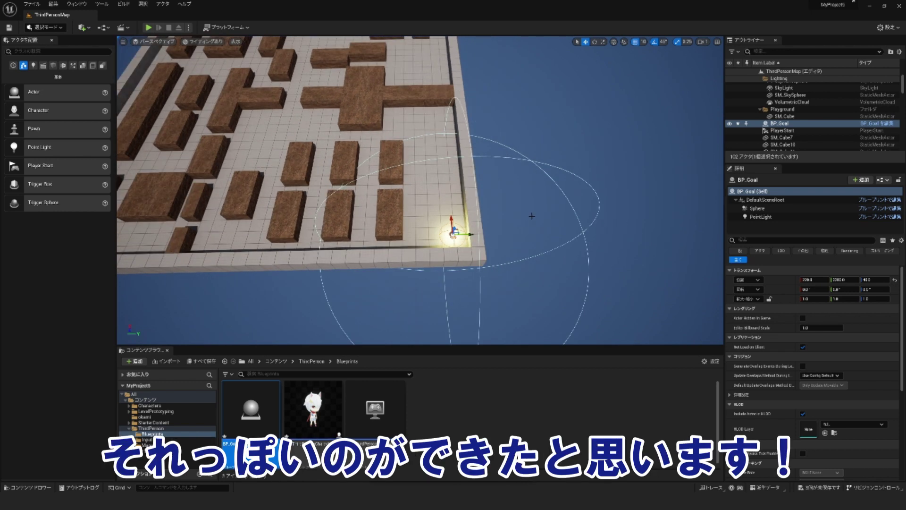
pyautogui.keyDown('alt'); pyautogui.moveTo(532, 216); pyautogui.dragTo(505, 227); pyautogui.keyUp('alt')
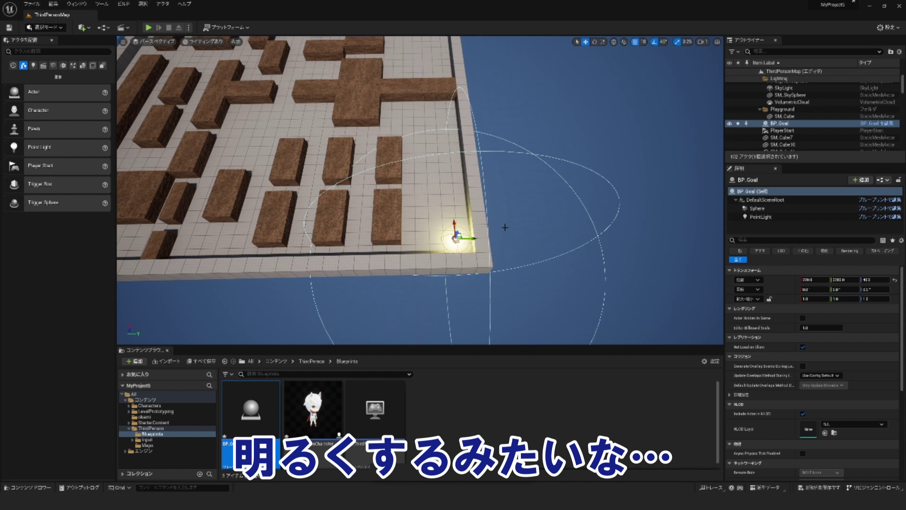
pyautogui.scroll(-5, 503, 224)
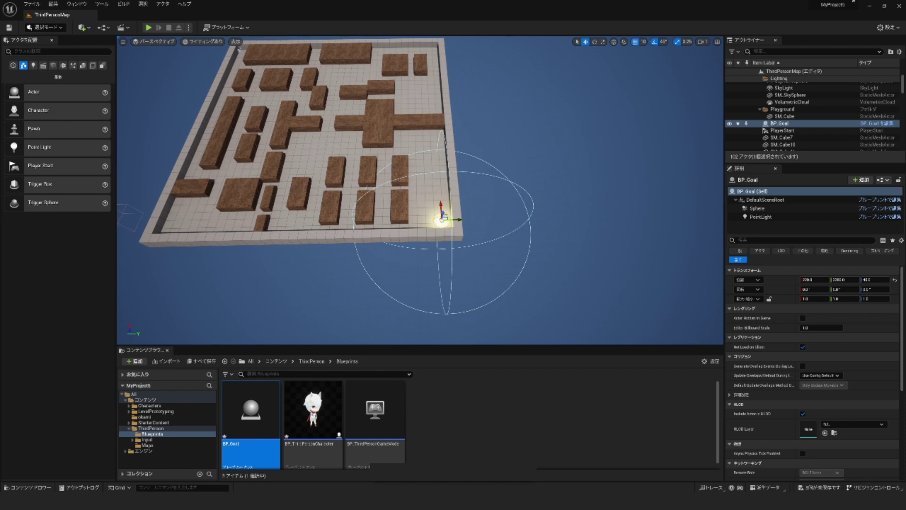
pyautogui.moveTo(333, 115); pyautogui.dragTo(336, 116, button='right')
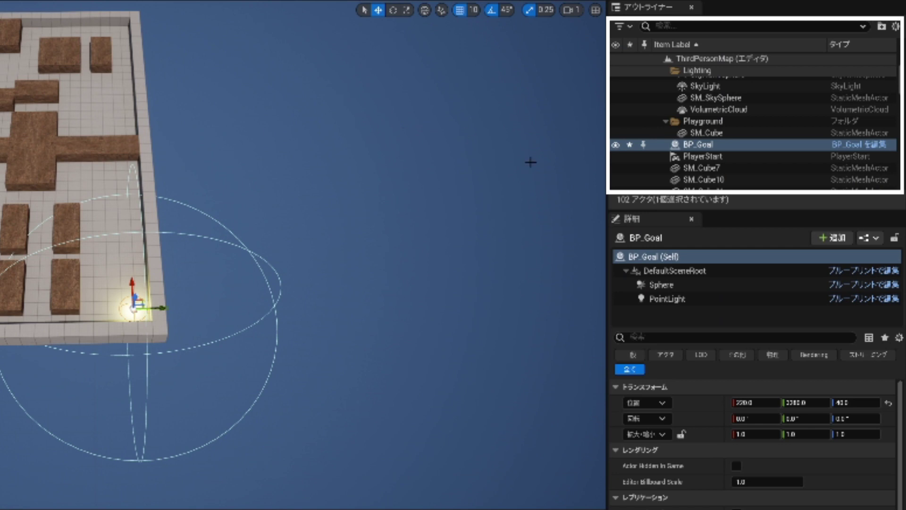
# Step: Select the DirectionalLight in the Outliner and set its Intensity to 0.1 lux
pyautogui.scroll(5, 722, 120)
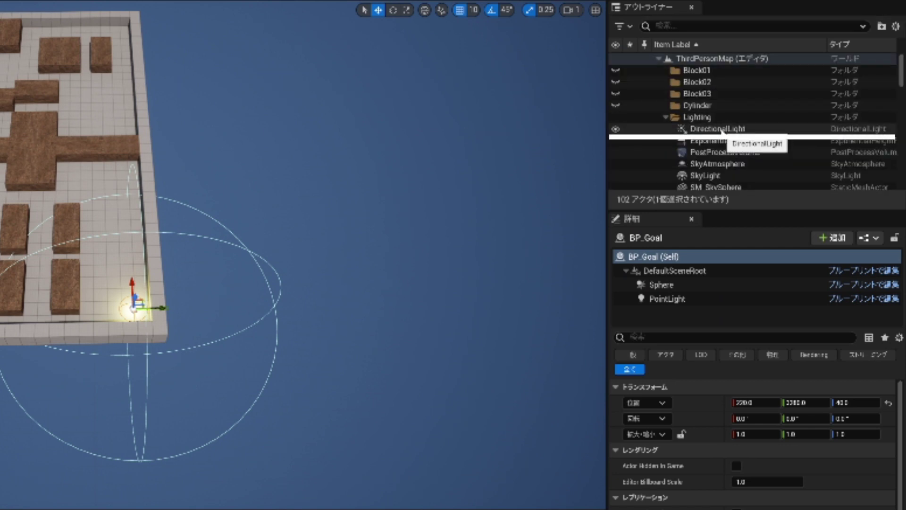
pyautogui.click(723, 133)
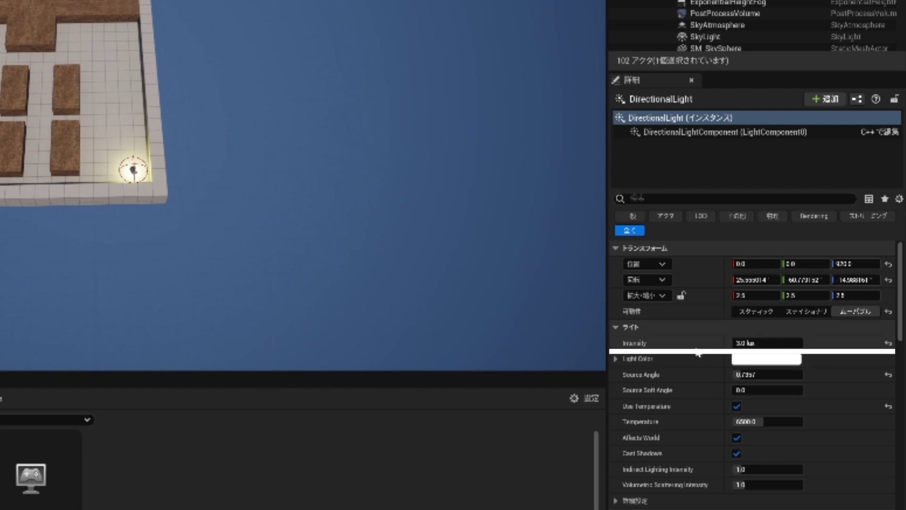
pyautogui.click(750, 344)
pyautogui.write('0.1')
pyautogui.press('Return')
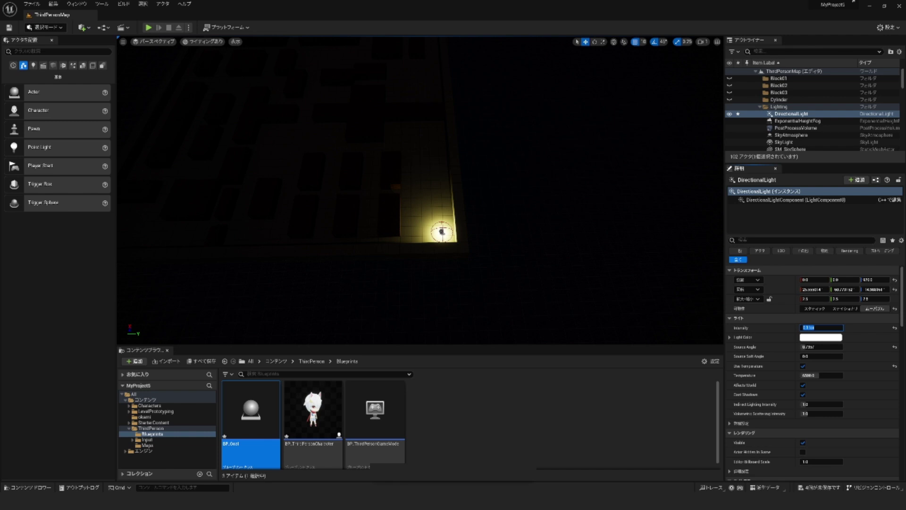
# Step: Briefly play-test the darkened maze, then open the BP_ThirdPersonCharacter Blueprint
pyautogui.click(149, 28)
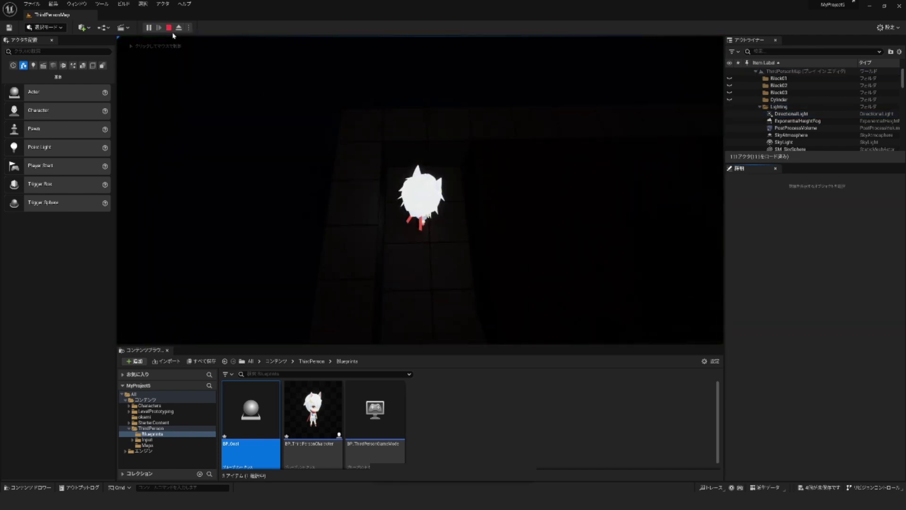
pyautogui.click(431, 197)
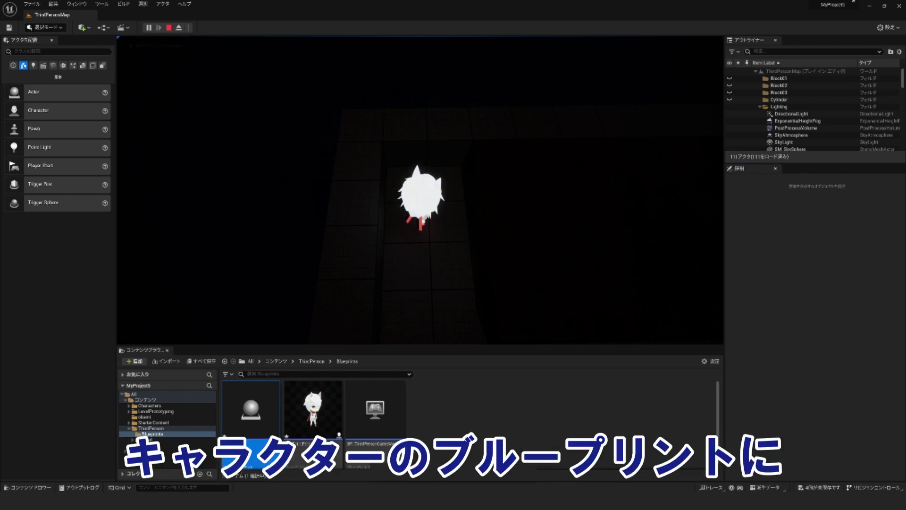
pyautogui.press('Escape')
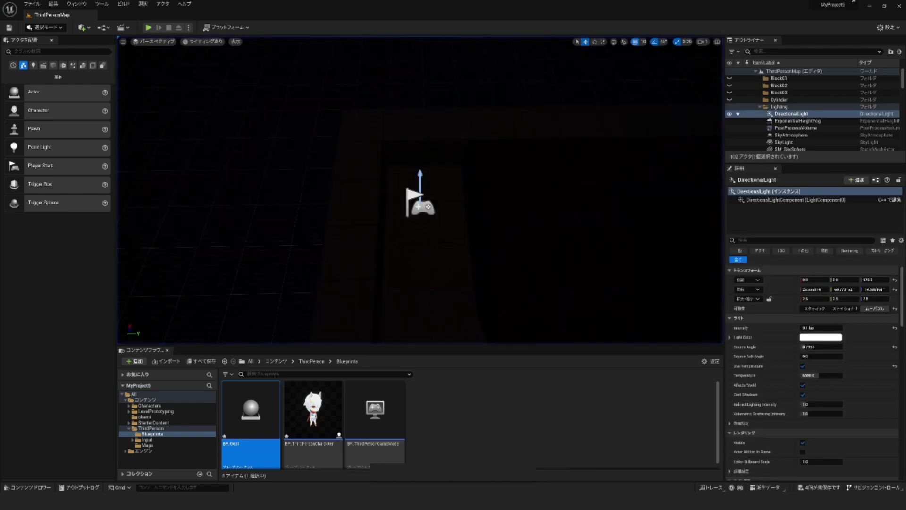
pyautogui.doubleClick(322, 409)
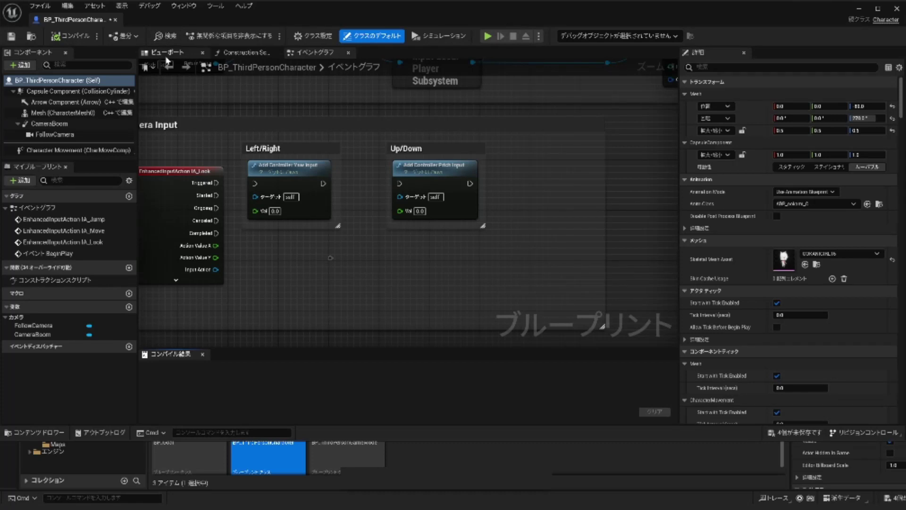
# Step: In the character's Viewport, search 'spo' in the Add list and add a Spot Light component
pyautogui.click(168, 53)
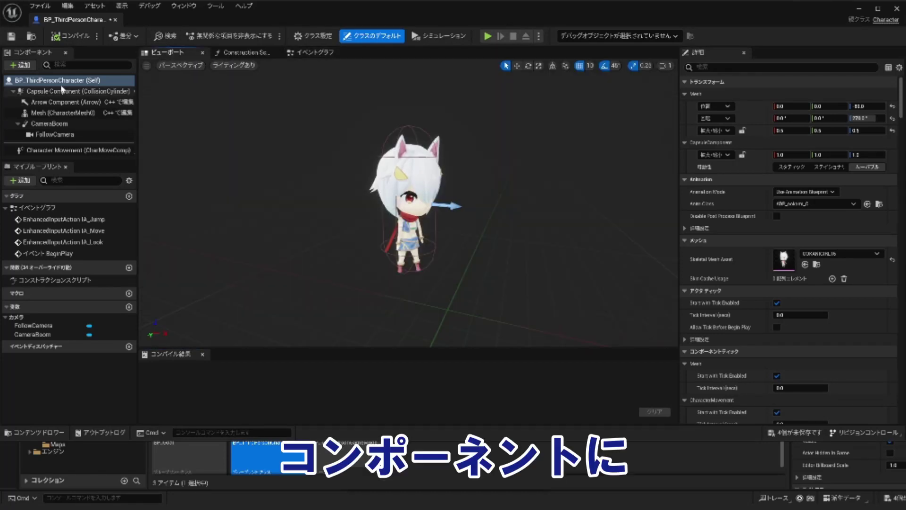
pyautogui.click(24, 64)
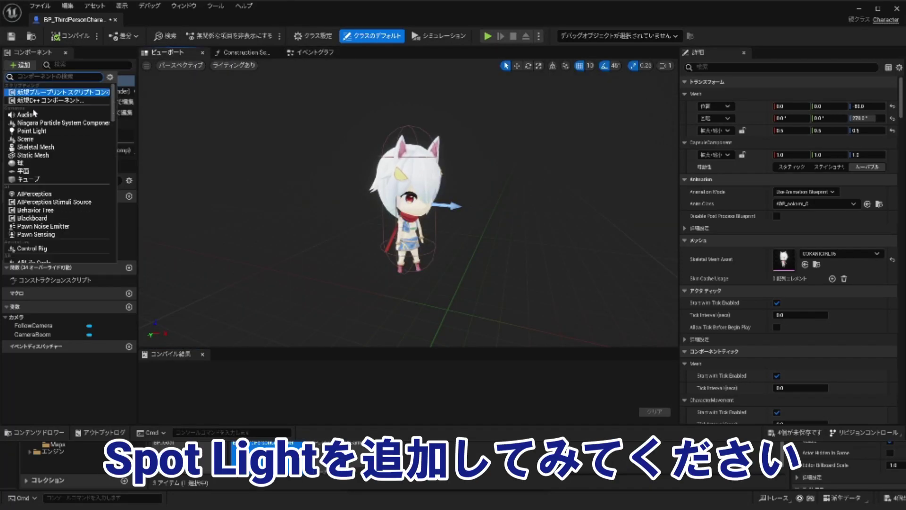
pyautogui.scroll(-10, 43, 148)
pyautogui.scroll(1, 43, 148)
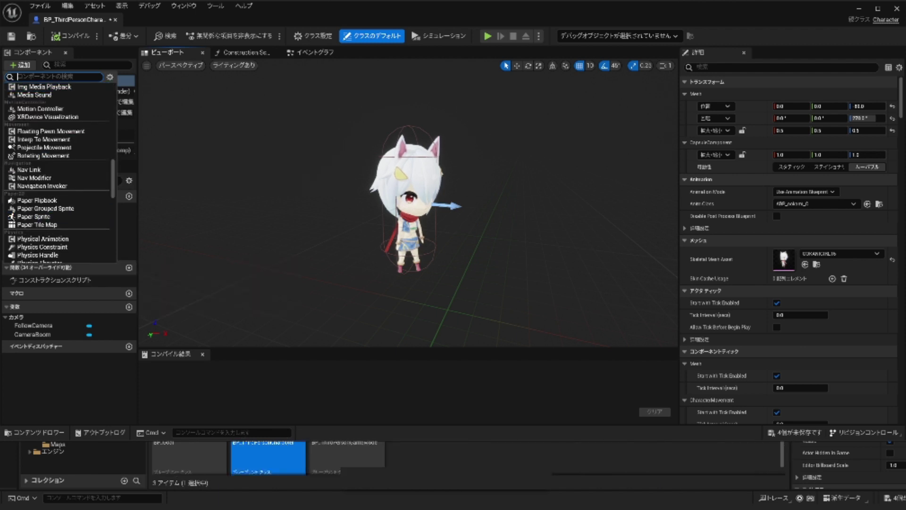
pyautogui.write('s')
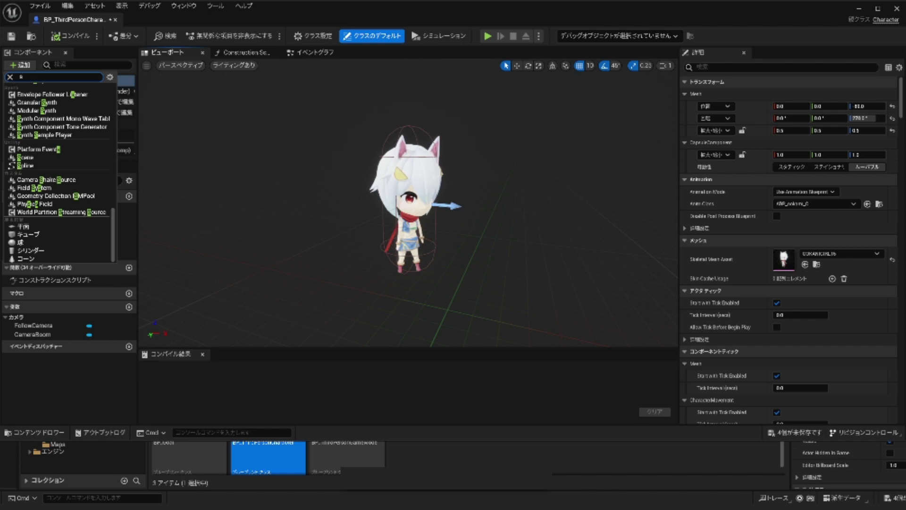
pyautogui.write('po')
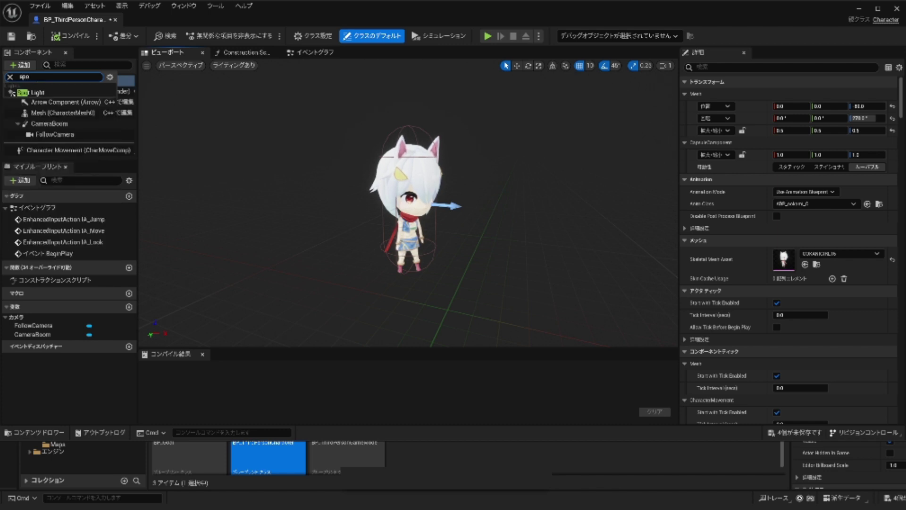
pyautogui.click(33, 92)
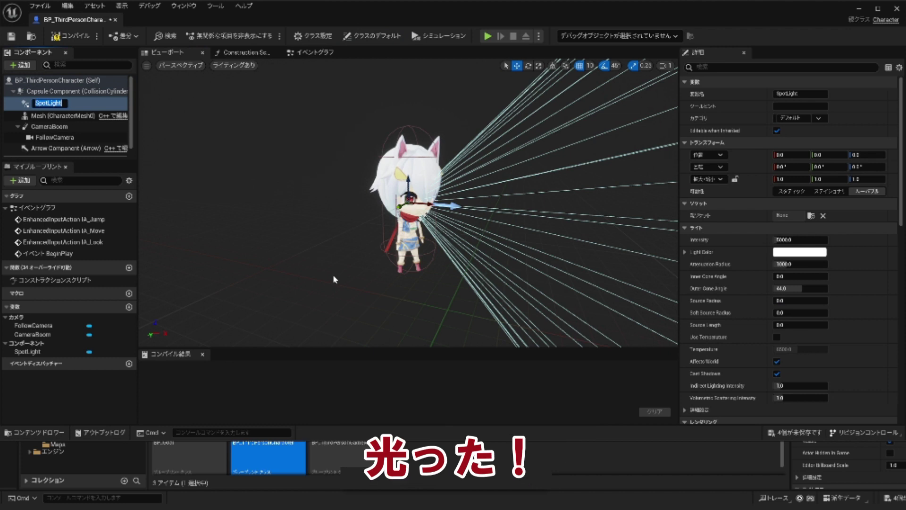
pyautogui.scroll(-3, 479, 219)
pyautogui.scroll(-3, 479, 220)
pyautogui.scroll(1, 478, 219)
pyautogui.scroll(-1, 479, 220)
pyautogui.scroll(-1, 479, 219)
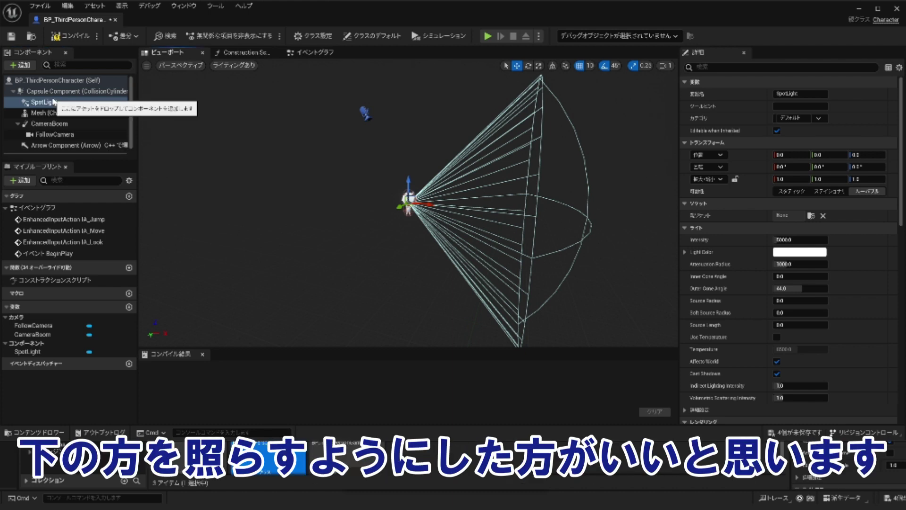
# Step: Pitch the SpotLight -90° to point down, lift it above the character's head, and compile
pyautogui.press('Return')
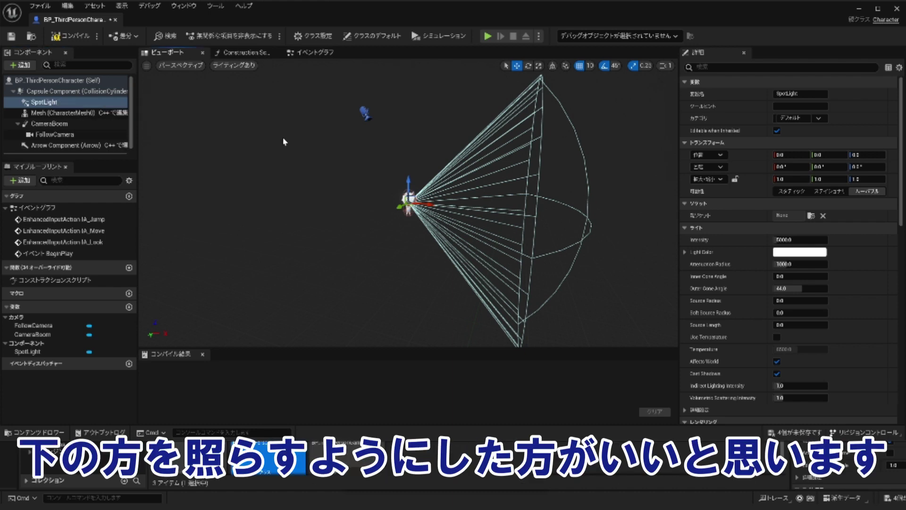
pyautogui.click(528, 66)
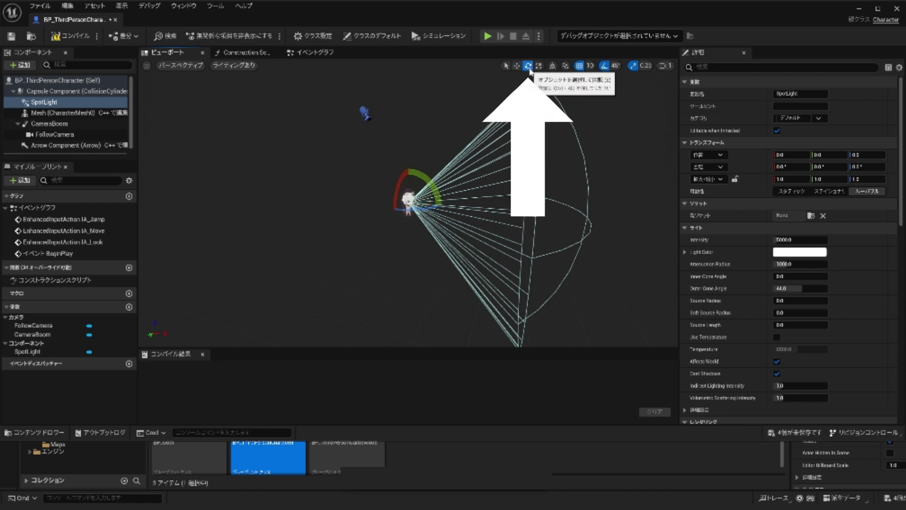
pyautogui.moveTo(428, 183)
pyautogui.mouseDown()
pyautogui.moveTo(436, 227)
pyautogui.moveTo(410, 233)
pyautogui.mouseUp()
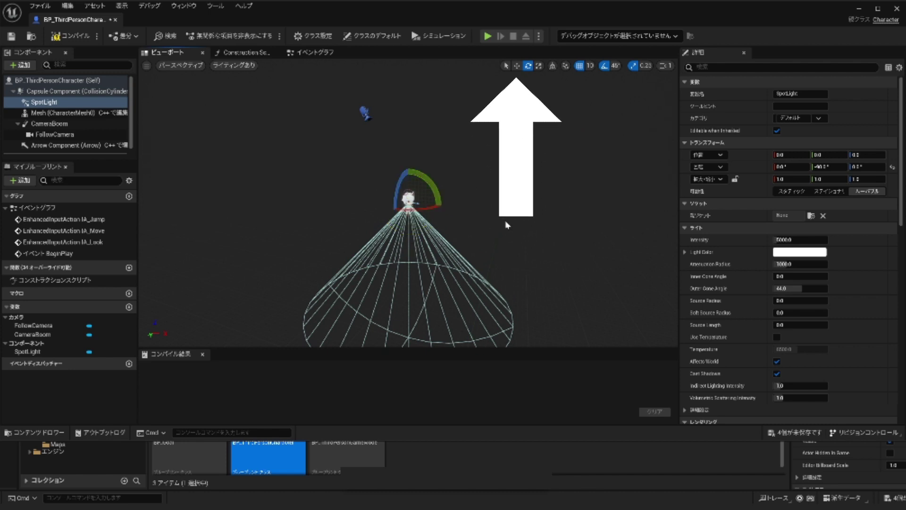
pyautogui.click(517, 66)
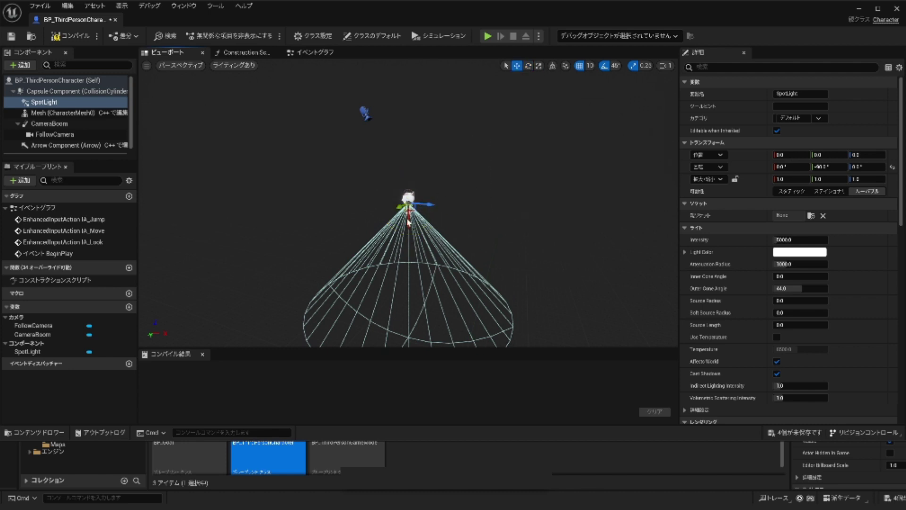
pyautogui.moveTo(409, 225)
pyautogui.mouseDown()
pyautogui.moveTo(397, 236)
pyautogui.moveTo(401, 133)
pyautogui.mouseUp()
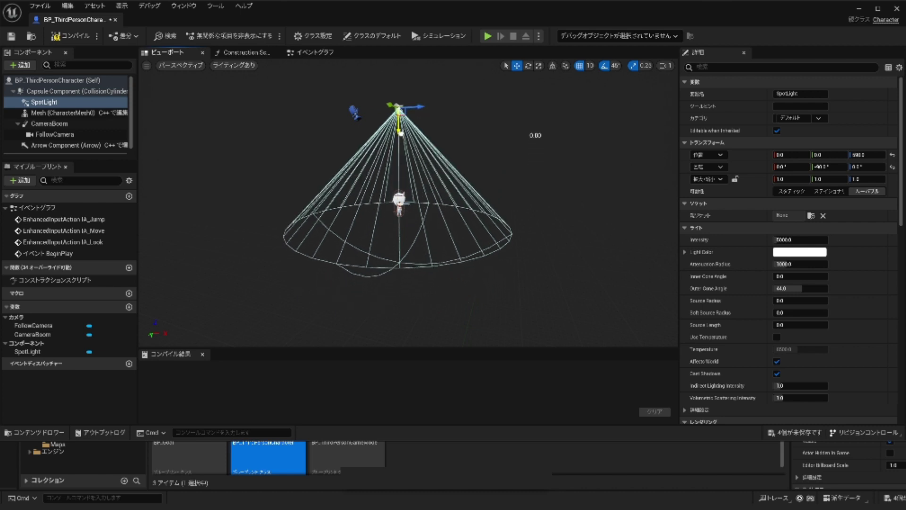
pyautogui.click(70, 35)
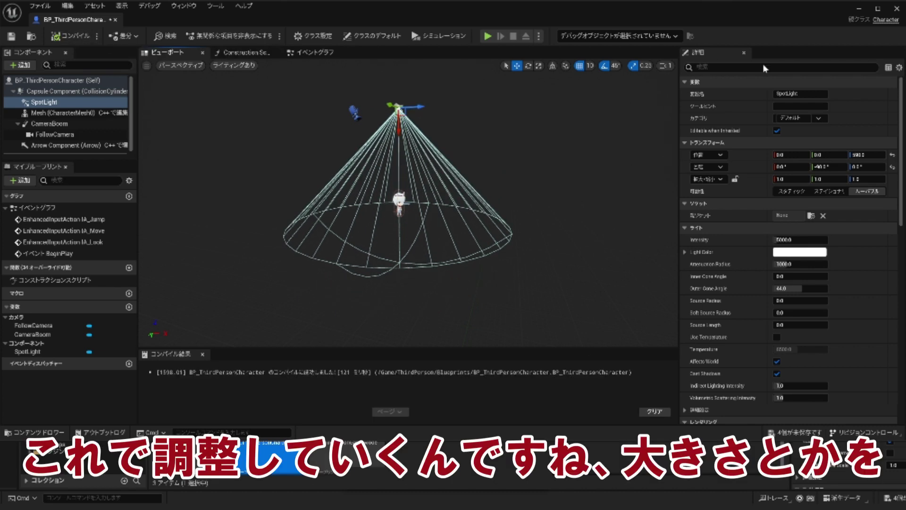
pyautogui.click(897, 8)
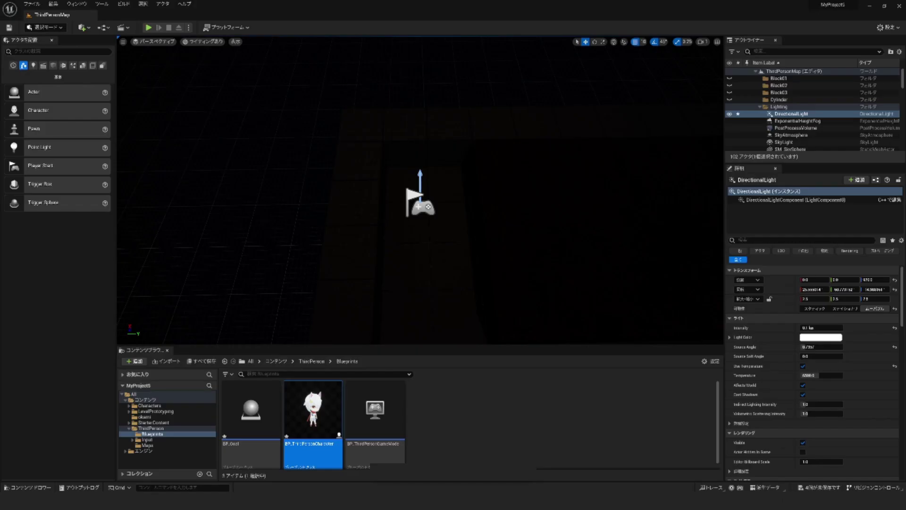
pyautogui.click(149, 28)
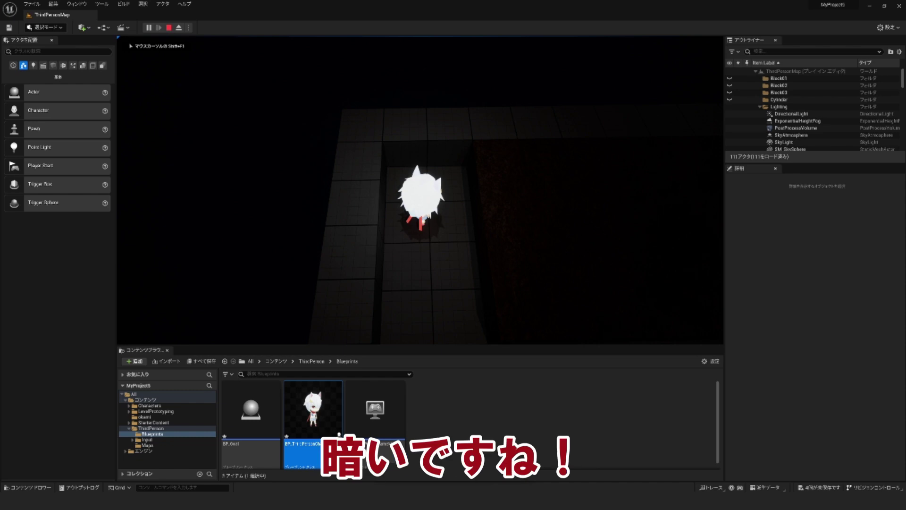
pyautogui.press('s')
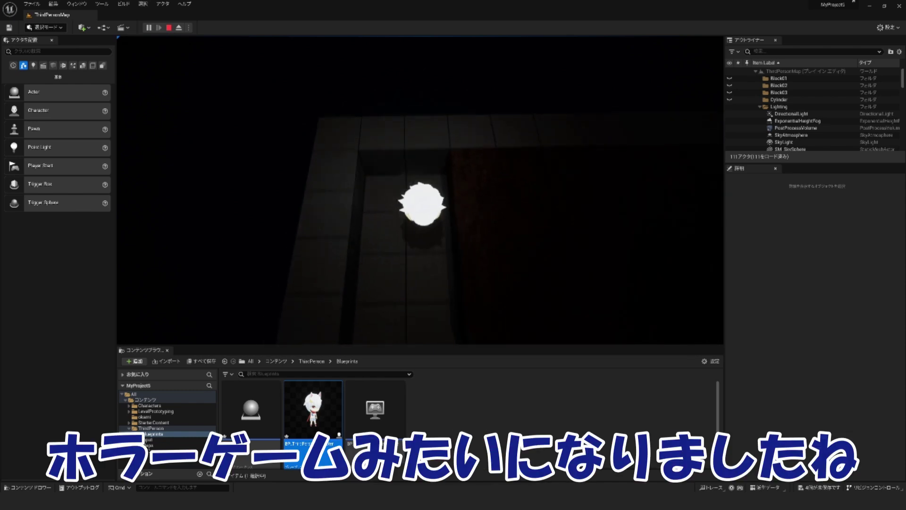
pyautogui.press('w')
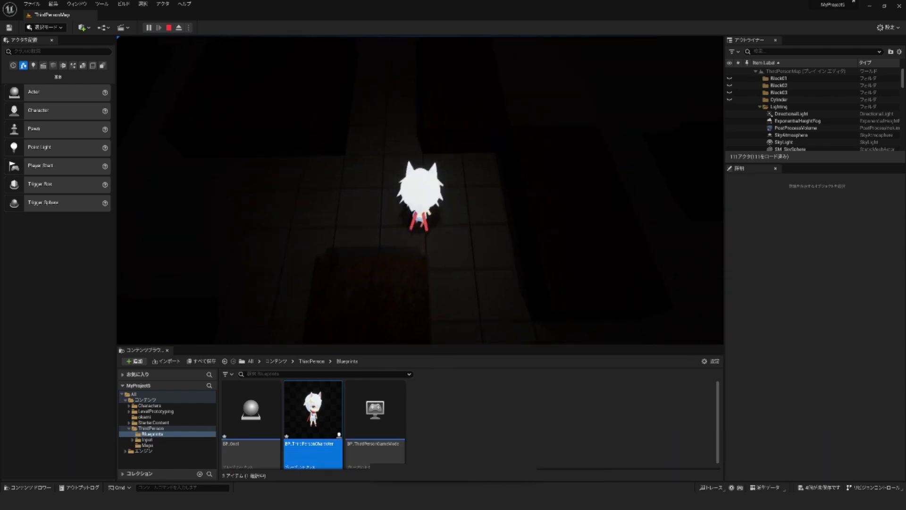
pyautogui.press('w')
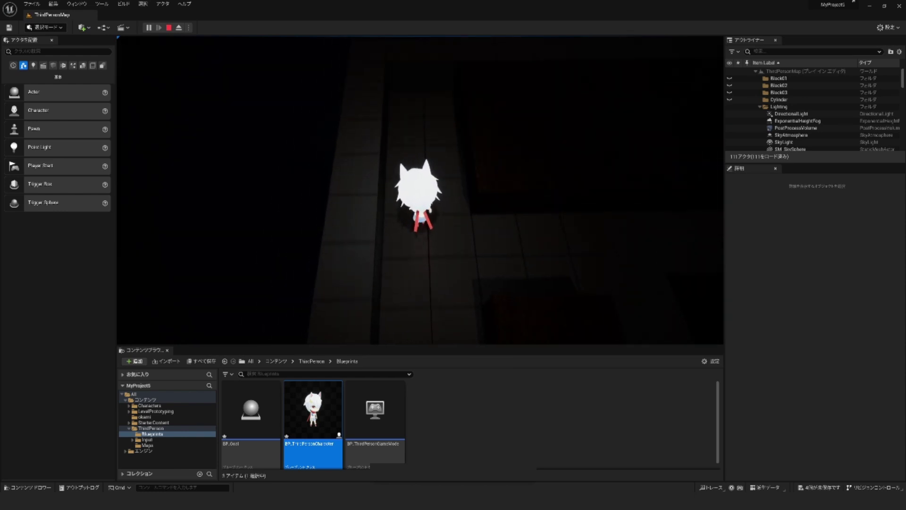
pyautogui.press('w')
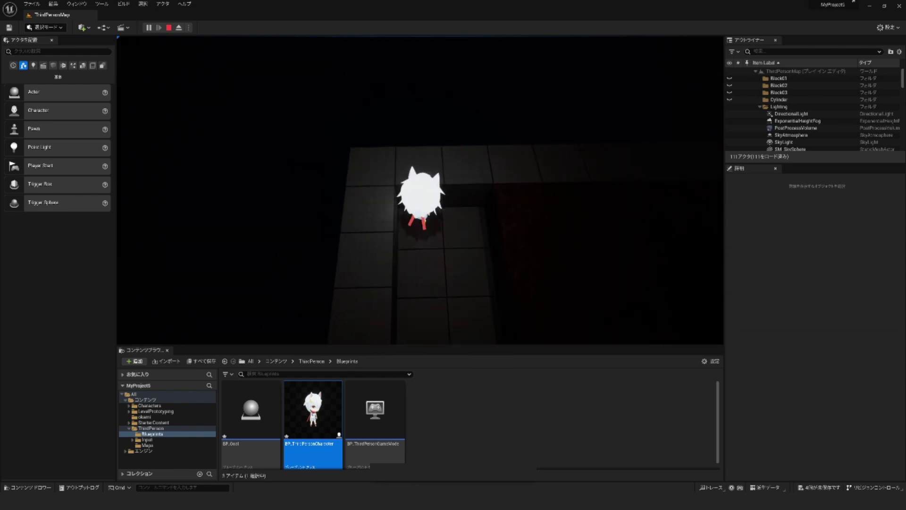
pyautogui.press('Escape')
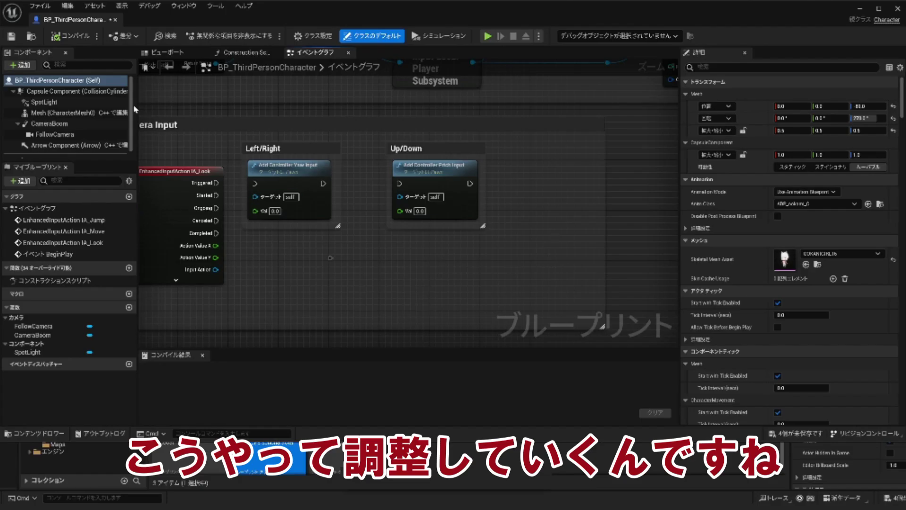
# Step: Select the character's SpotLight and lower its Intensity from 5000 to 1000
pyautogui.click(66, 104)
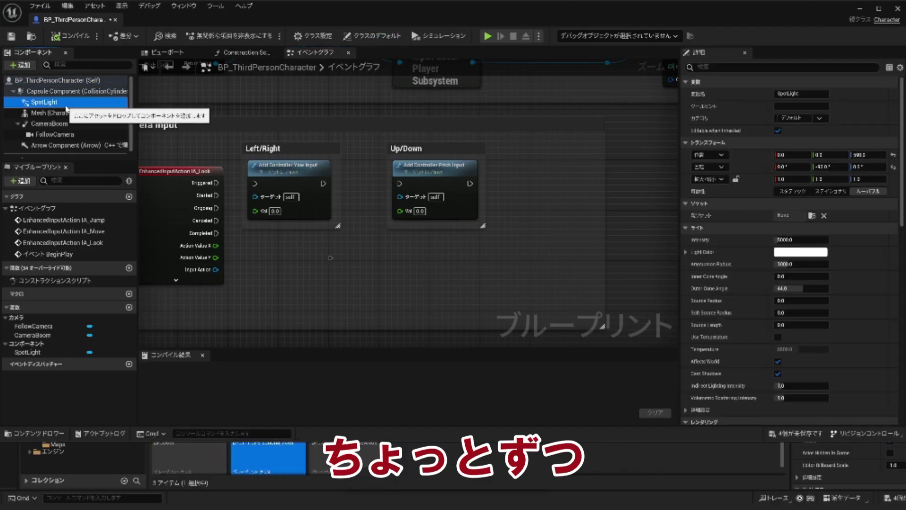
pyautogui.click(794, 241)
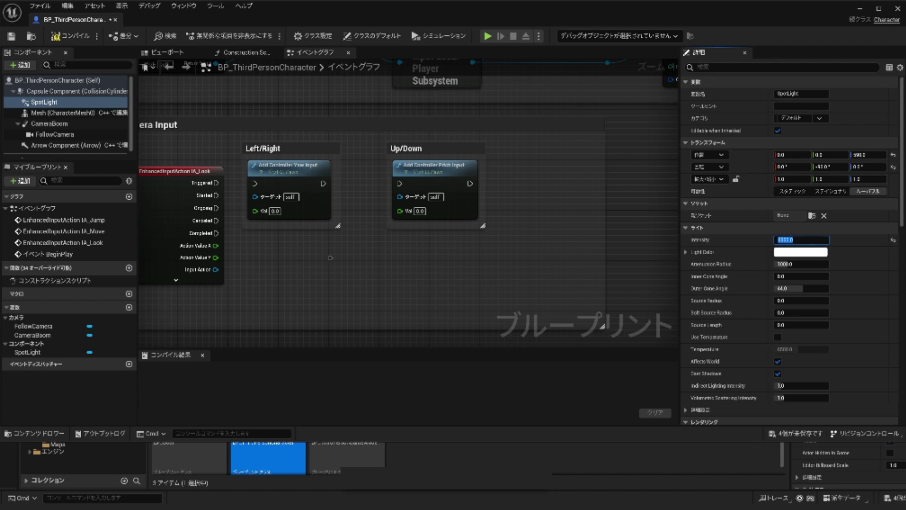
pyautogui.write('100')
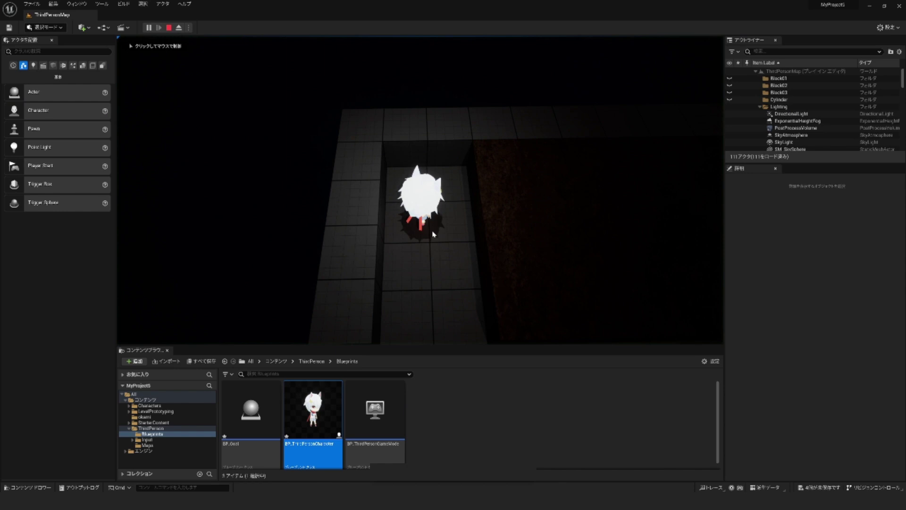
# Step: Walk the character through the dark maze onto the yellow-lit goal floor, then stop the play-test
pyautogui.click(446, 233)
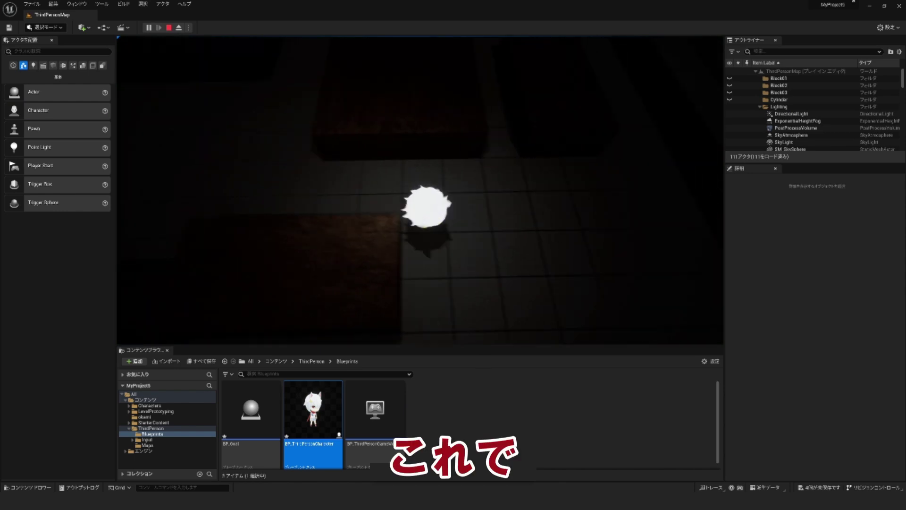
pyautogui.press('w')
pyautogui.press('w')
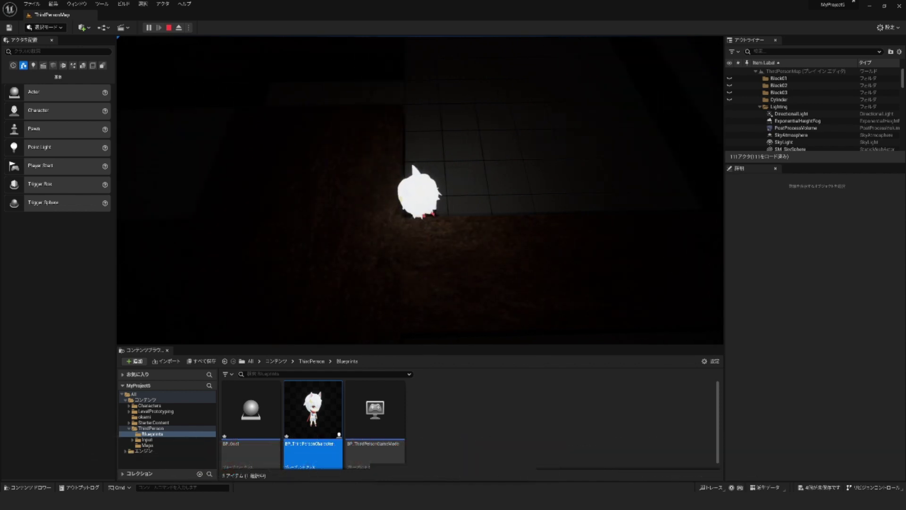
pyautogui.press('s')
pyautogui.press('w')
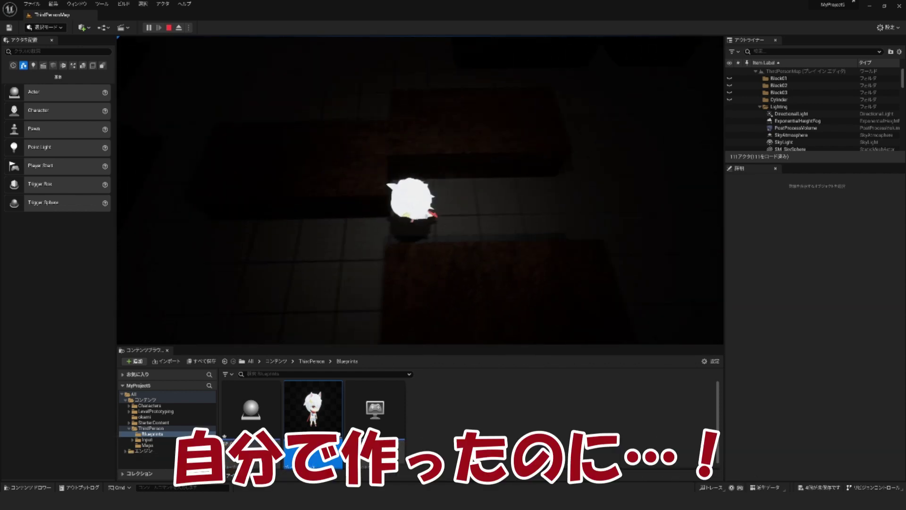
pyautogui.press('w')
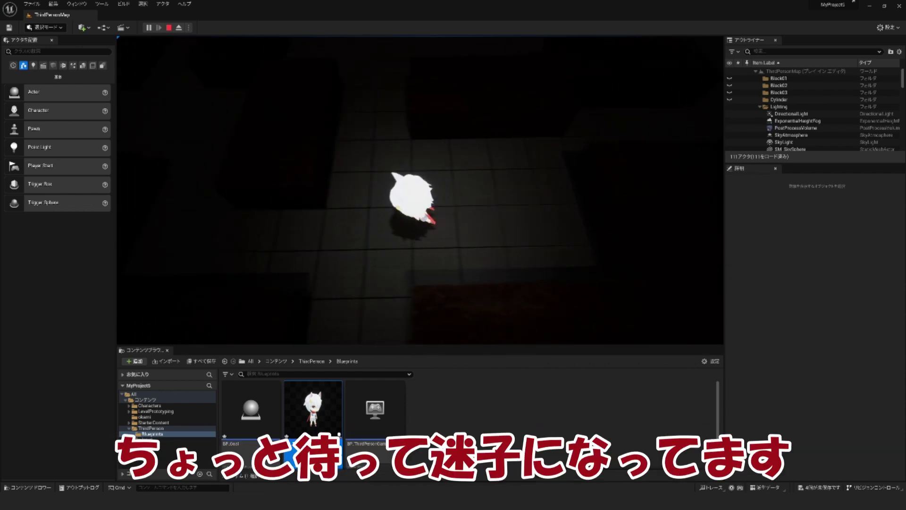
pyautogui.press('w')
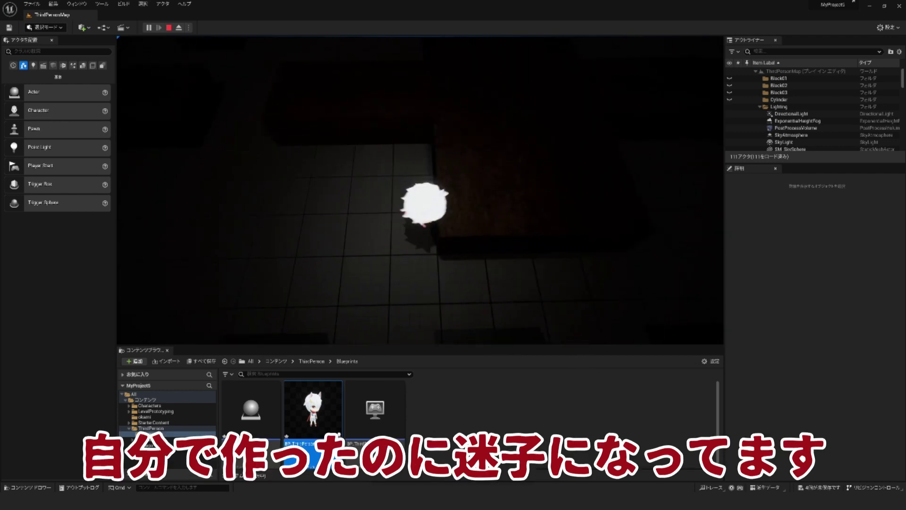
pyautogui.press('w')
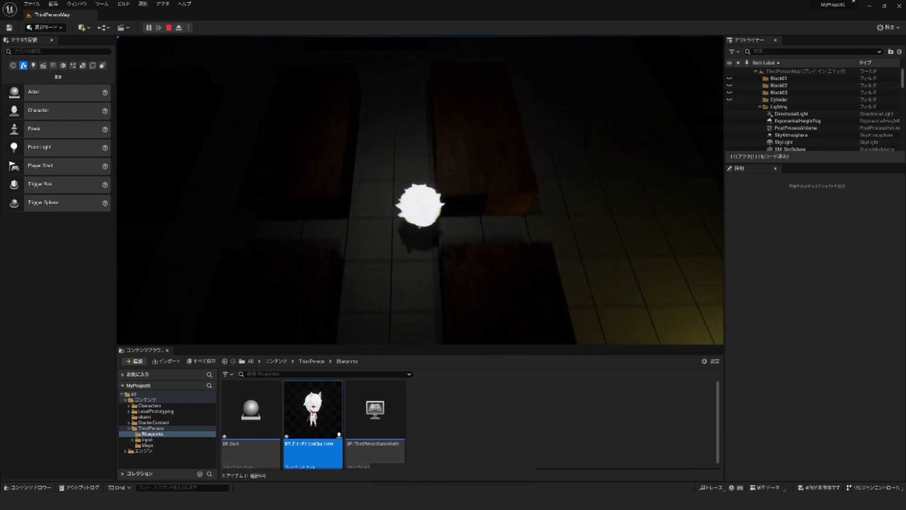
pyautogui.press('w')
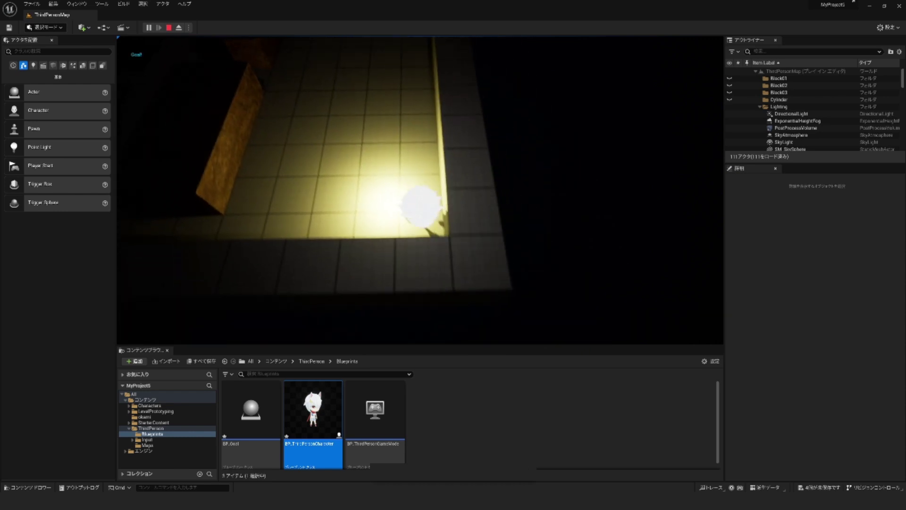
pyautogui.press('w')
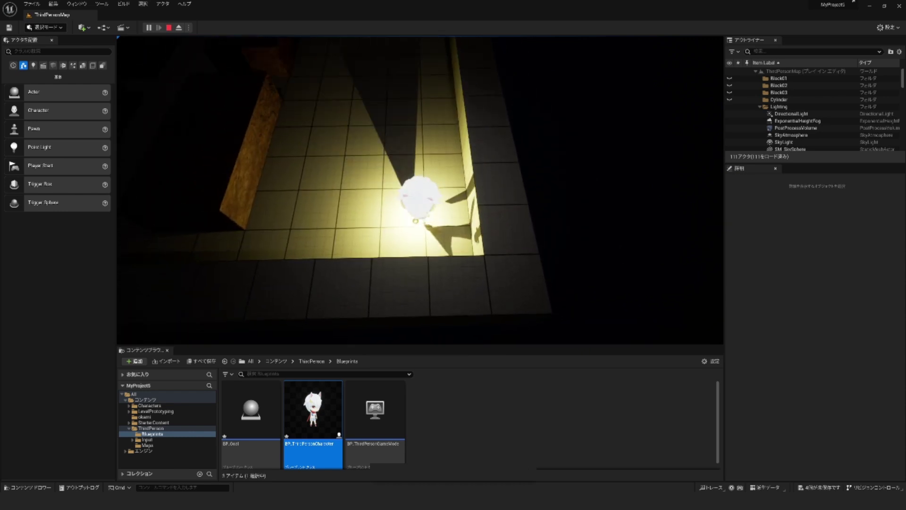
pyautogui.press('w')
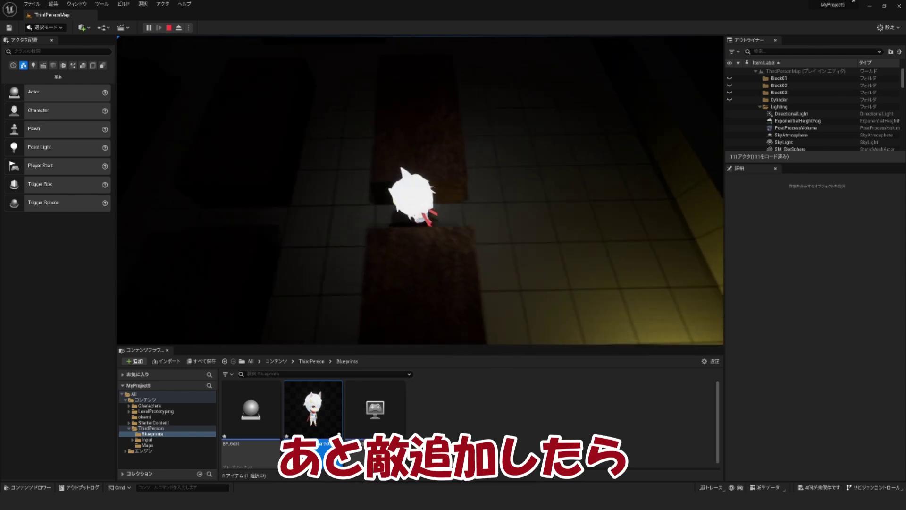
pyautogui.press('Escape')
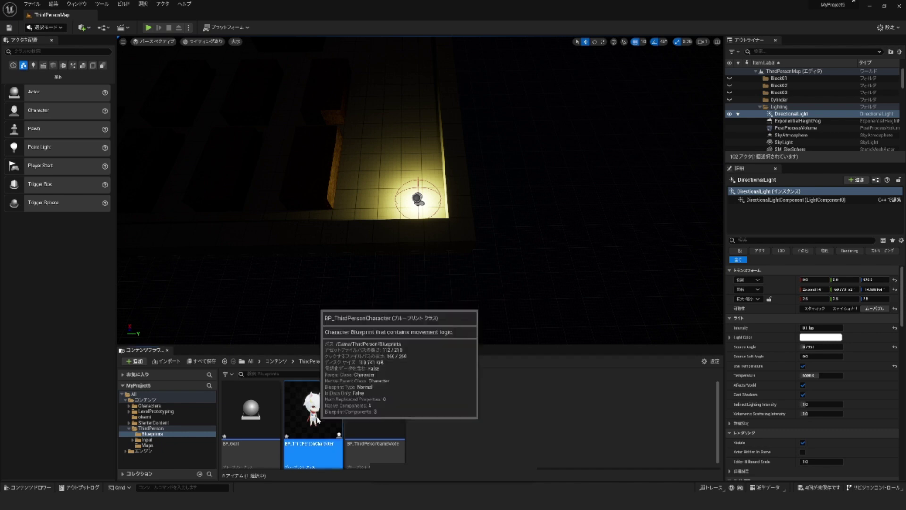
# Step: Reopen BP_ThirdPersonCharacter, set the SpotLight Intensity to 20000, compile and close the editor
pyautogui.doubleClick(339, 435)
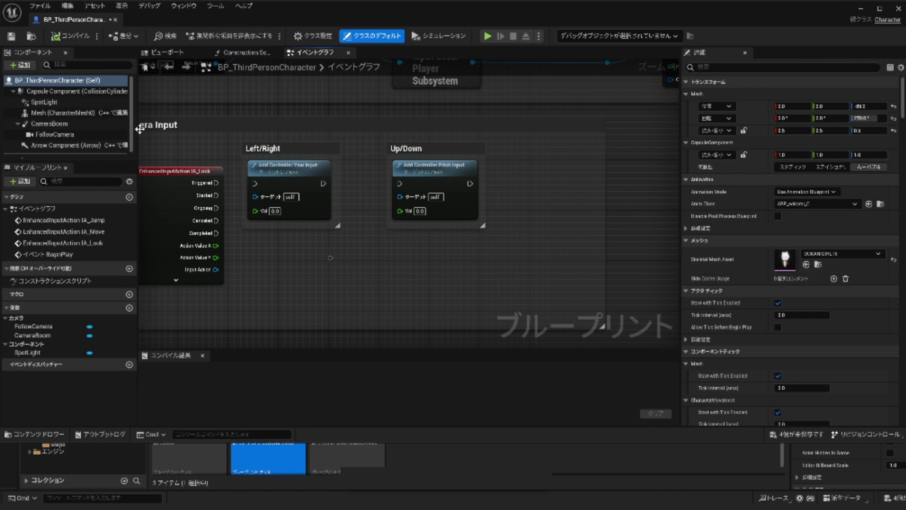
pyautogui.click(51, 103)
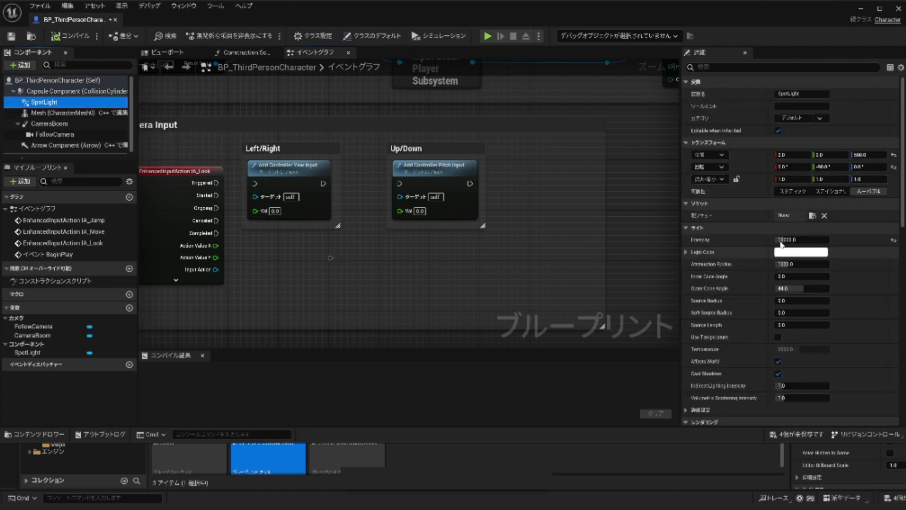
pyautogui.click(801, 240)
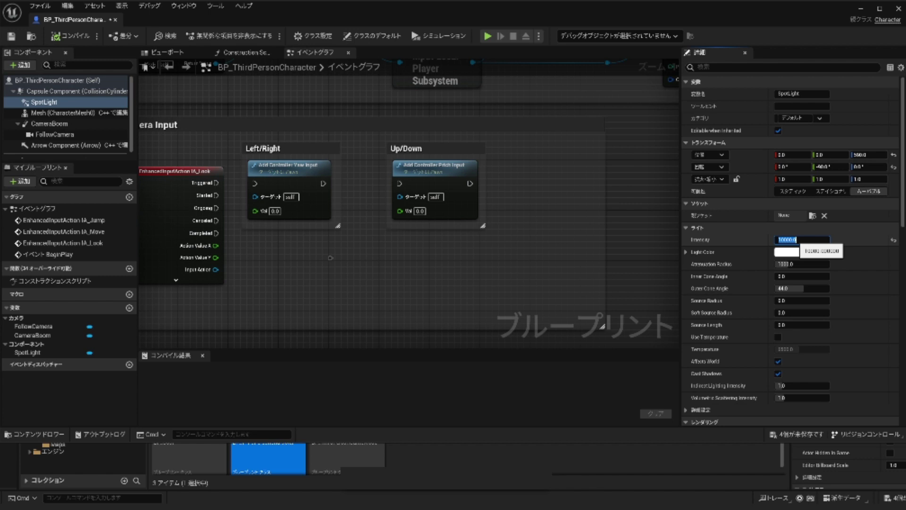
pyautogui.write('20000')
pyautogui.click(69, 35)
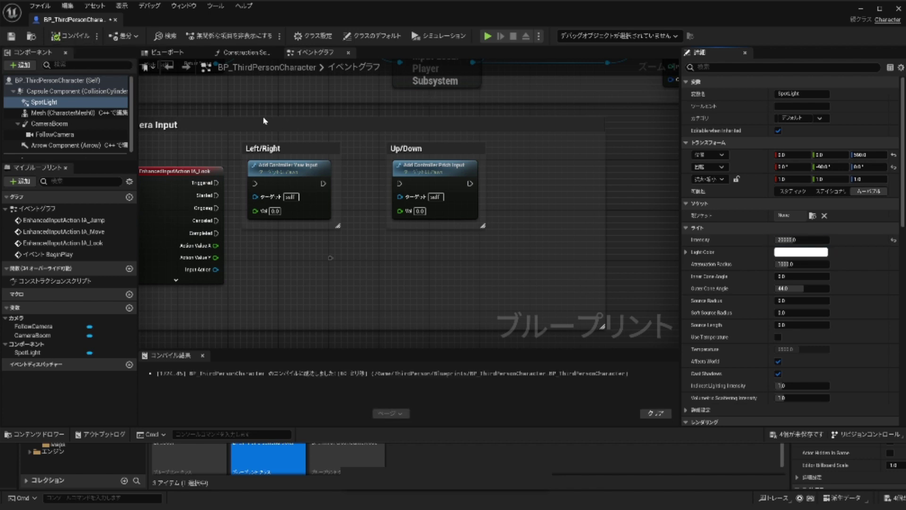
pyautogui.click(899, 9)
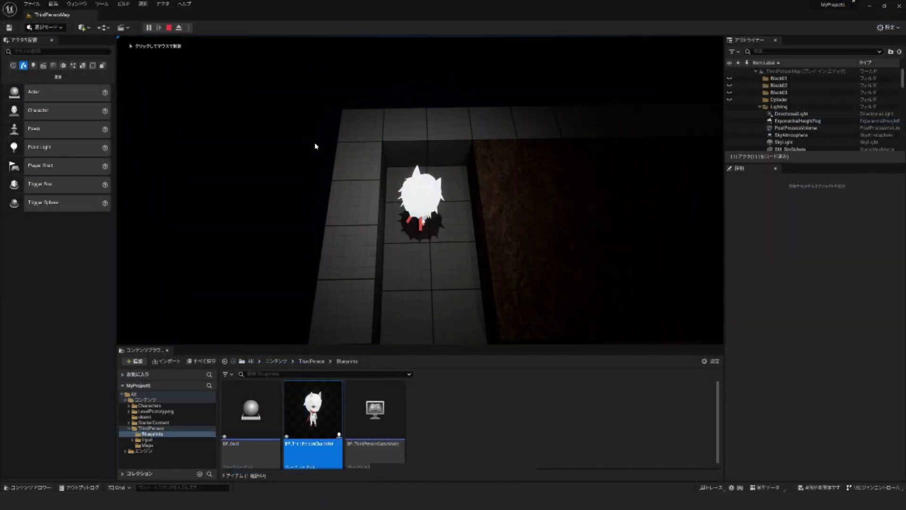
# Step: Walk the character through the corridors onto the brightly lit tiled floor, then stop playing
pyautogui.click(316, 146)
pyautogui.press('w')
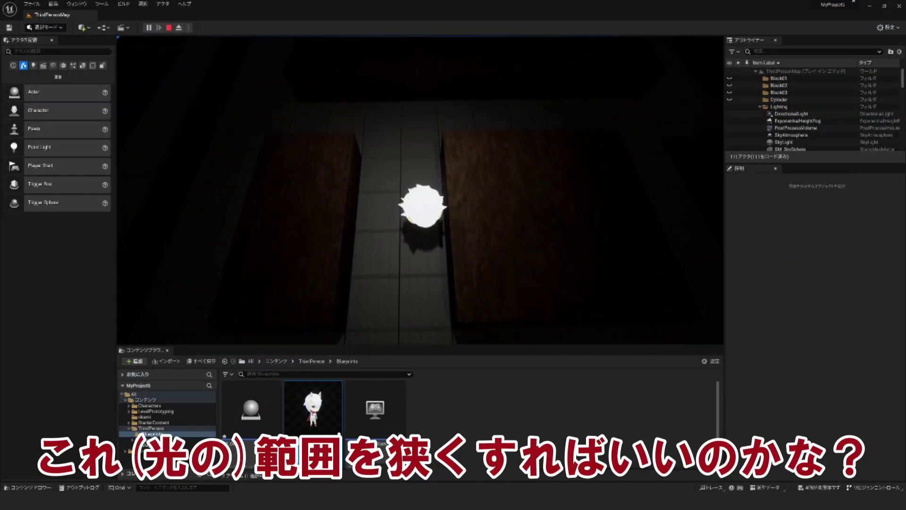
pyautogui.press('w')
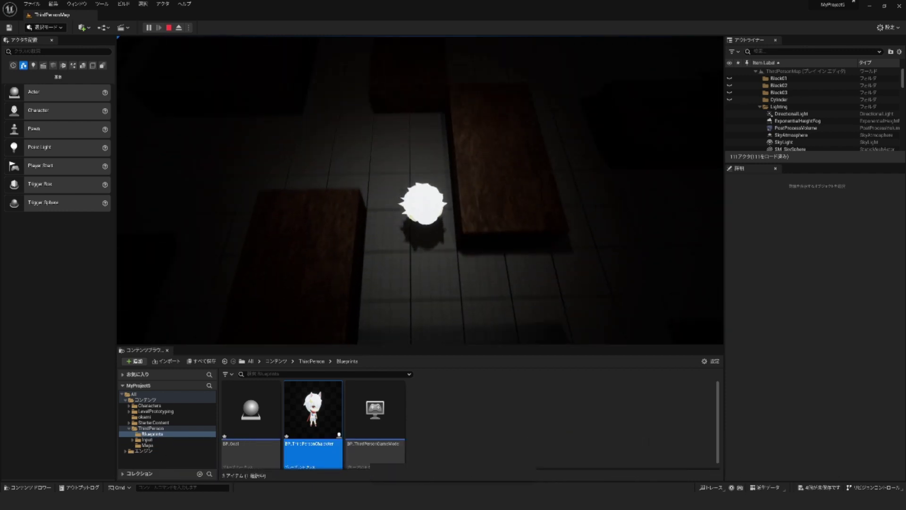
pyautogui.press('w')
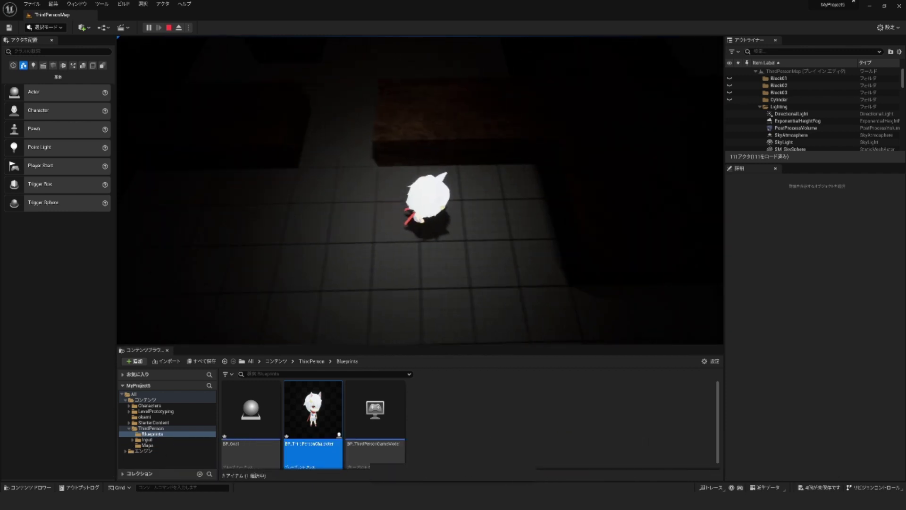
pyautogui.press('w')
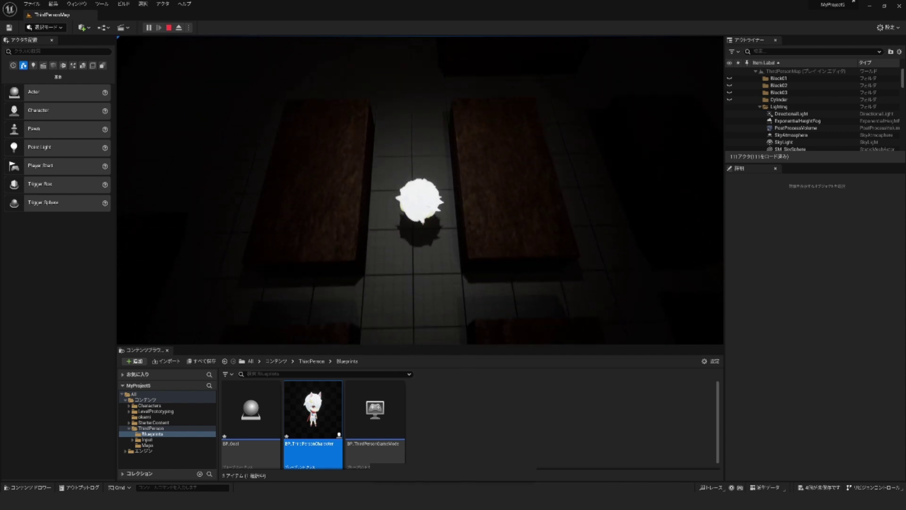
pyautogui.press('w')
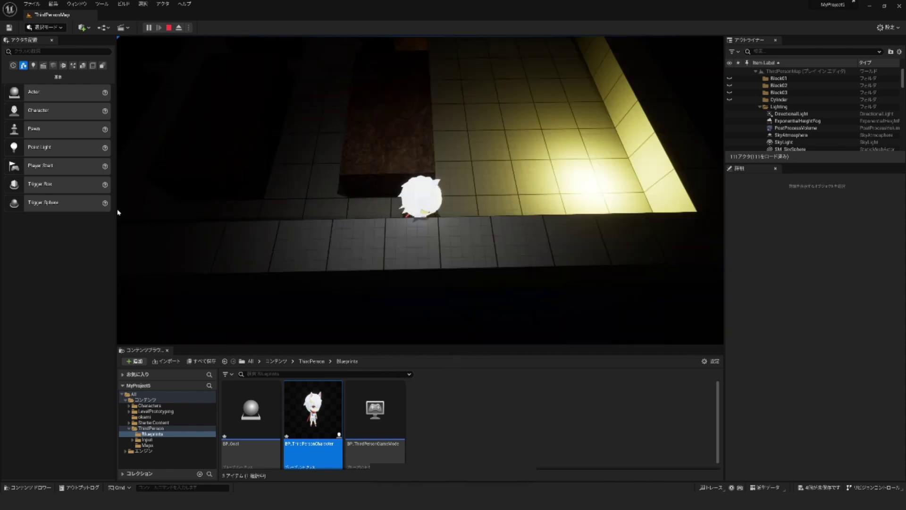
pyautogui.press('Escape')
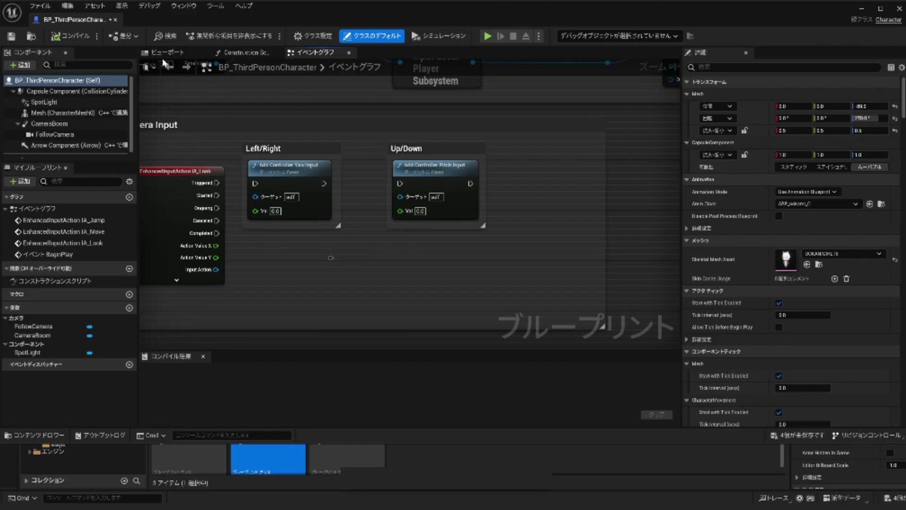
# Step: Select the character's SpotLight component and lower its Outer Cone Angle from 44 to 30
pyautogui.click(165, 53)
pyautogui.click(65, 103)
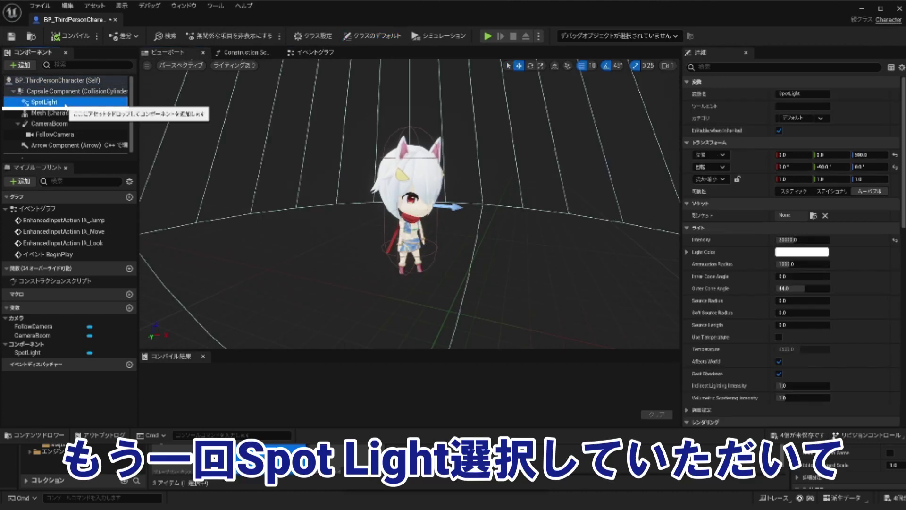
pyautogui.doubleClick(65, 104)
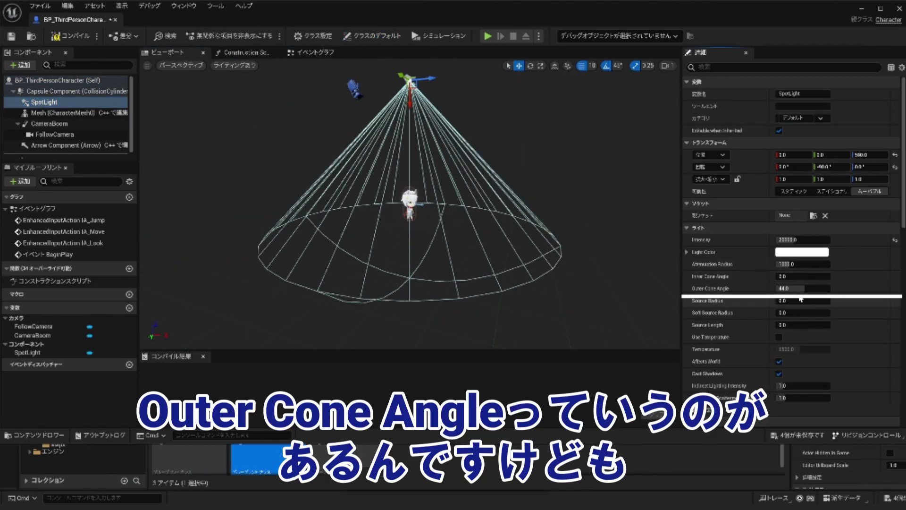
pyautogui.moveTo(798, 290)
pyautogui.moveTo(799, 290)
pyautogui.mouseDown()
pyautogui.moveTo(755, 290)
pyautogui.moveTo(803, 287)
pyautogui.mouseUp()
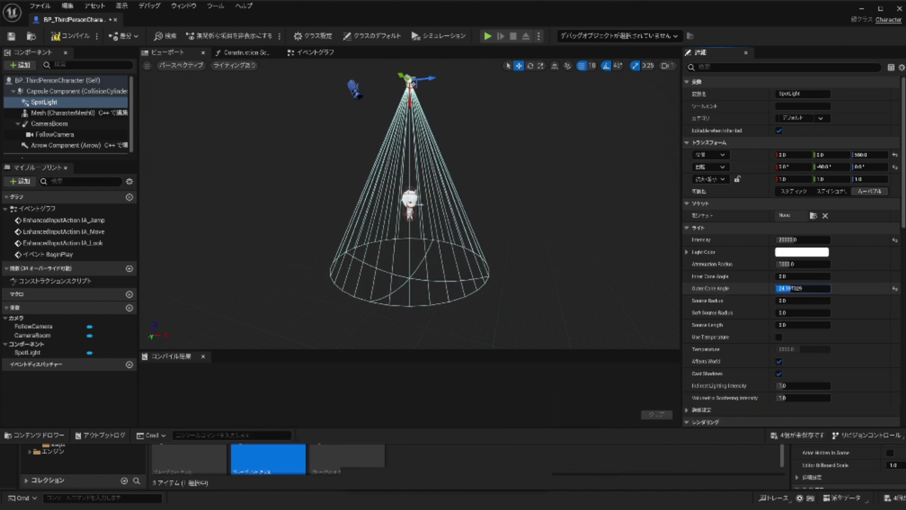
pyautogui.write('30')
pyautogui.press('Return')
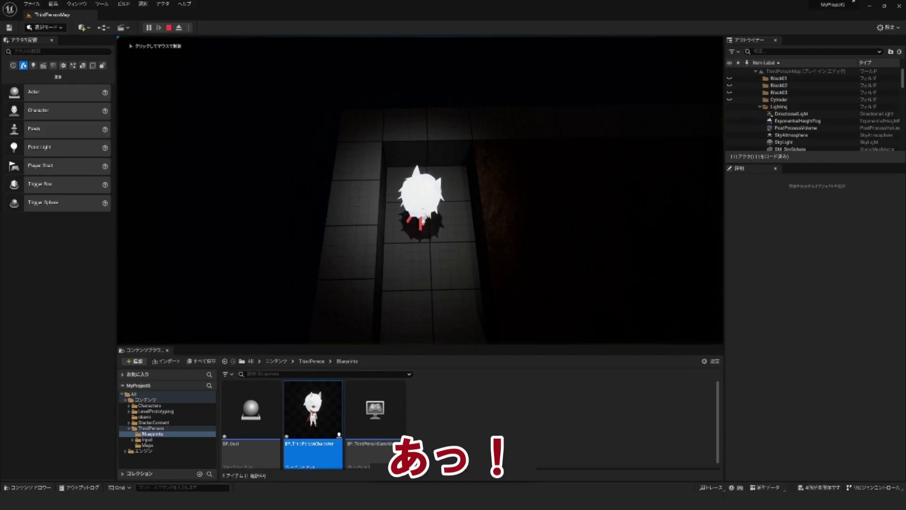
# Step: Walk the character forward up to the yellow-lit goal floor's wall
pyautogui.press('w')
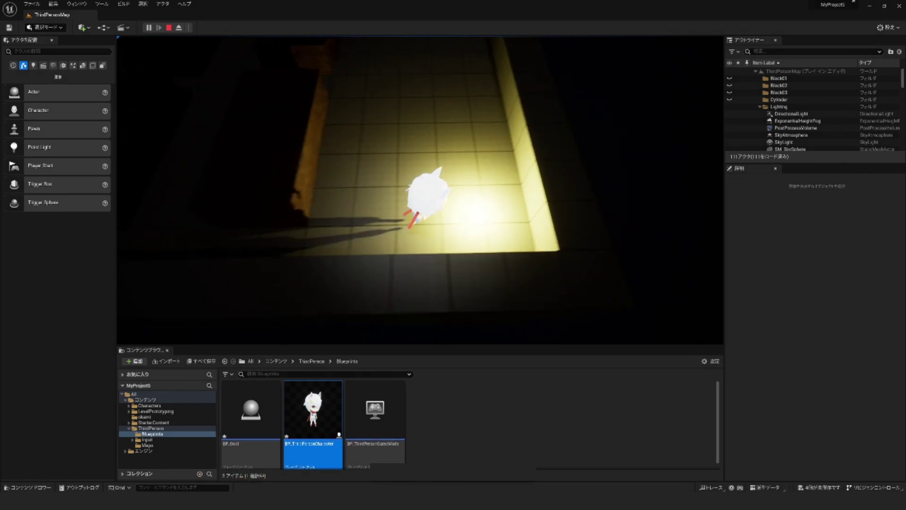
pyautogui.press('w')
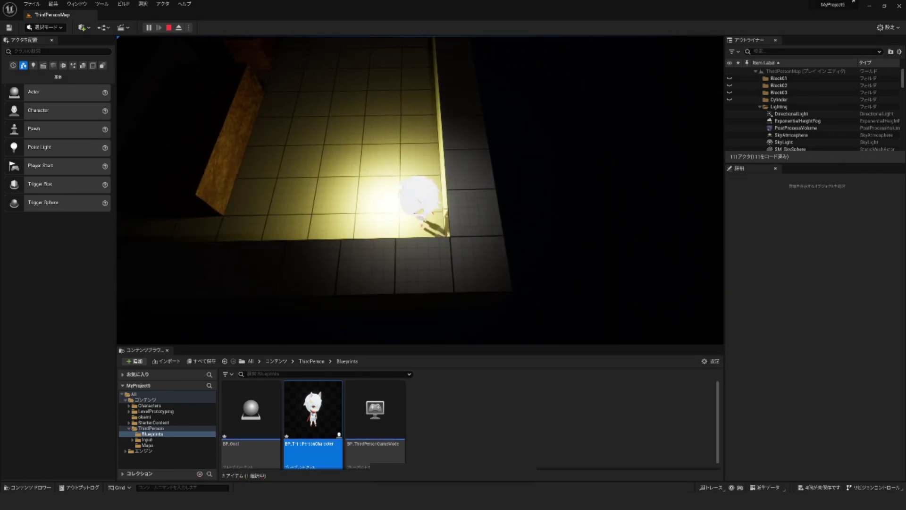